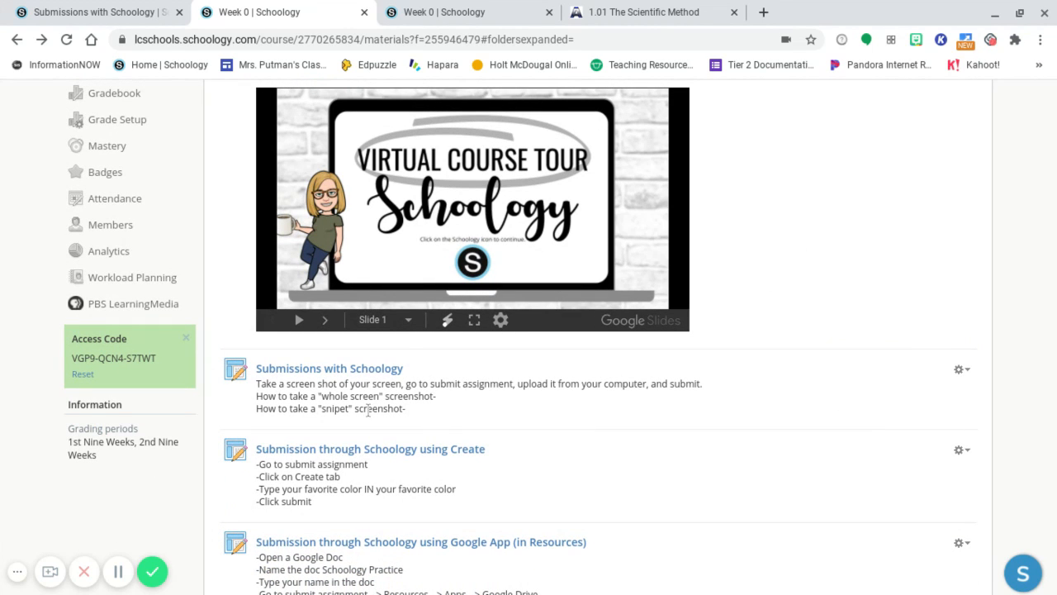
Step: Draft a new assignment in the Week 0 folder named "jfldsjfl;kds" with the description "dfkjld;jf;ldjfdlk"
scroll(624, 440, up, 3)
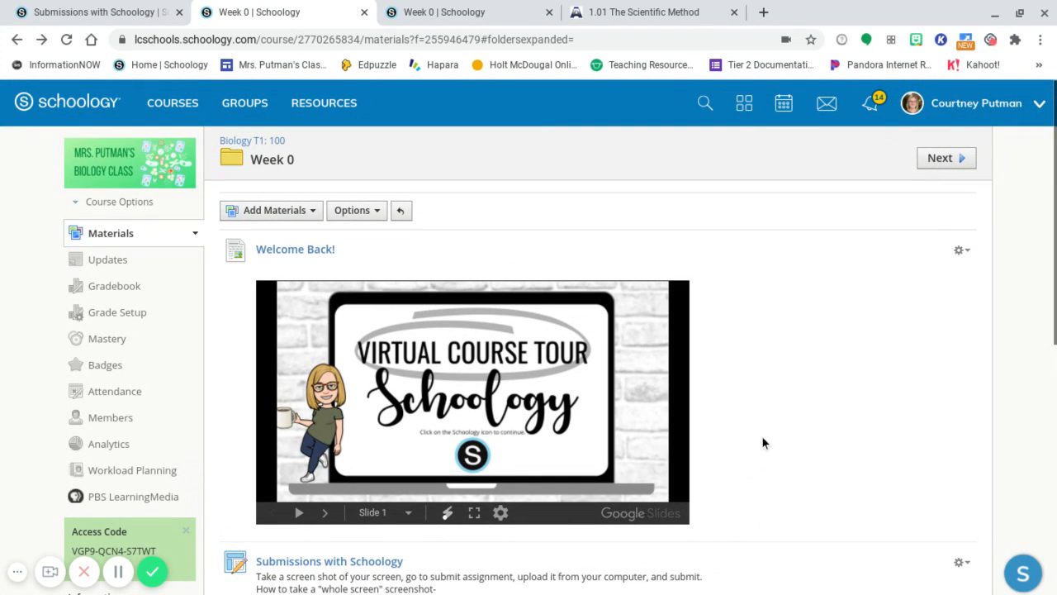
scroll(762, 442, down, 1)
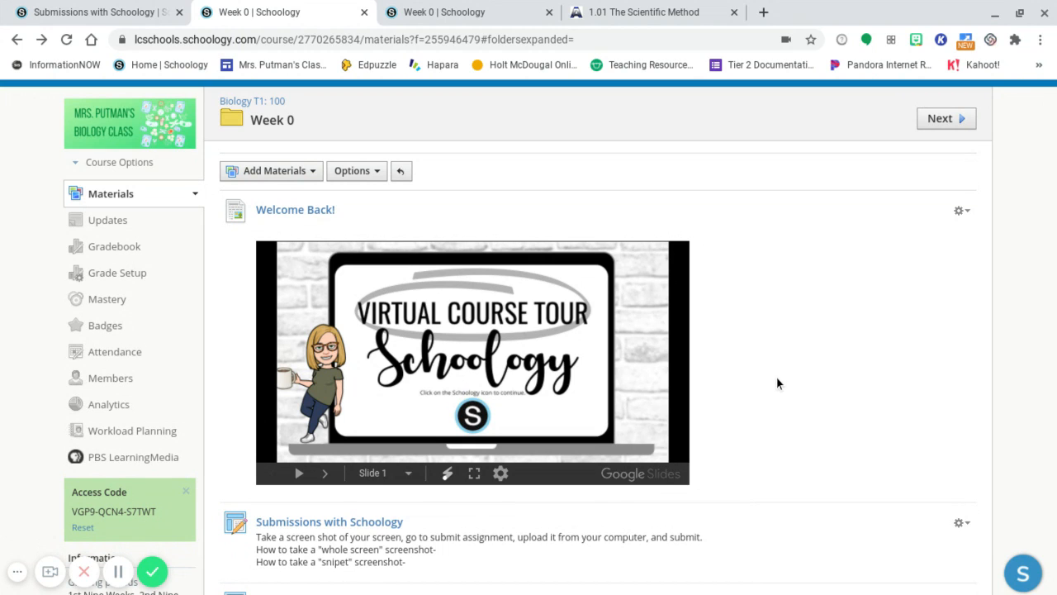
click(313, 180)
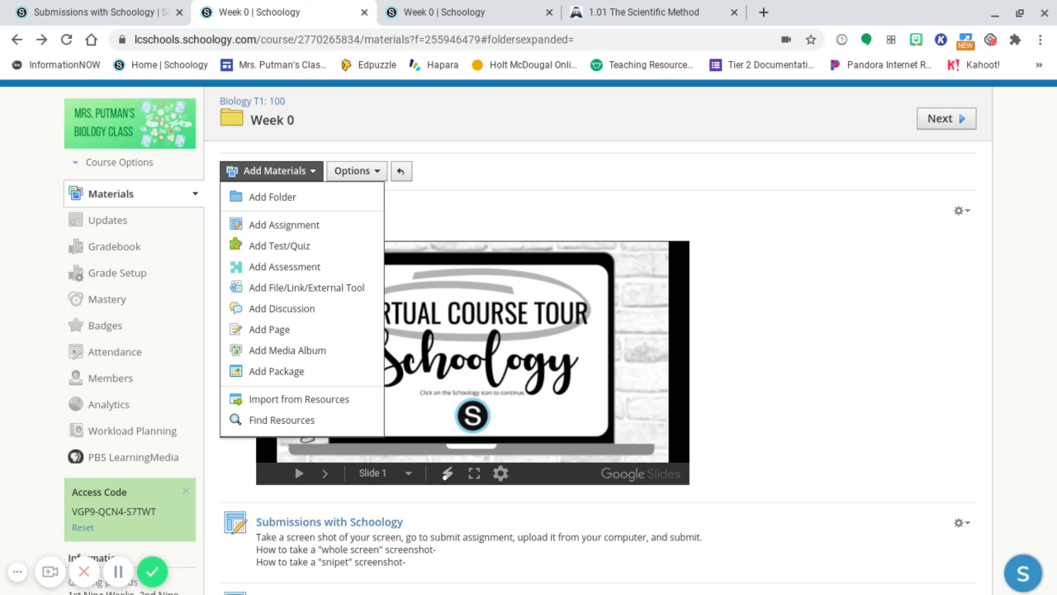
click(312, 233)
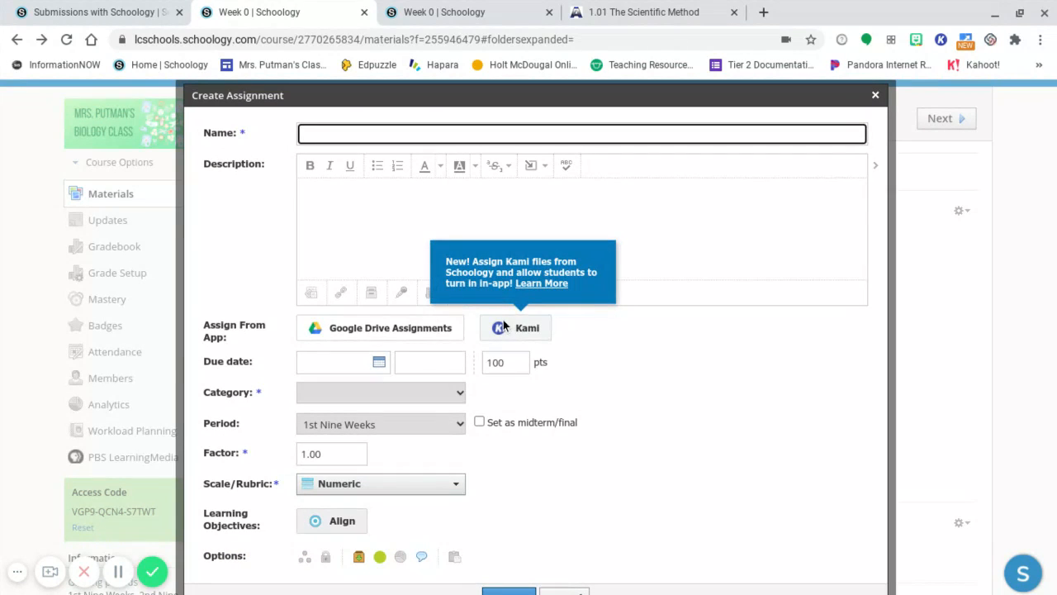
text(jfldsjfl;kds)
click(404, 228)
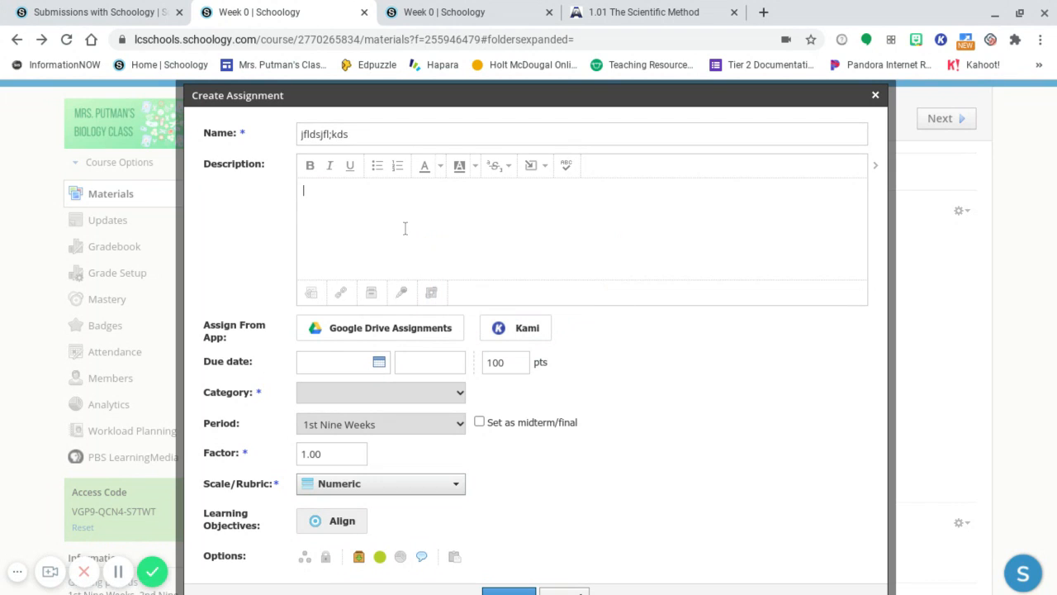
text(dfkjld;jf;ldjfdlk)
scroll(565, 302, down, 3)
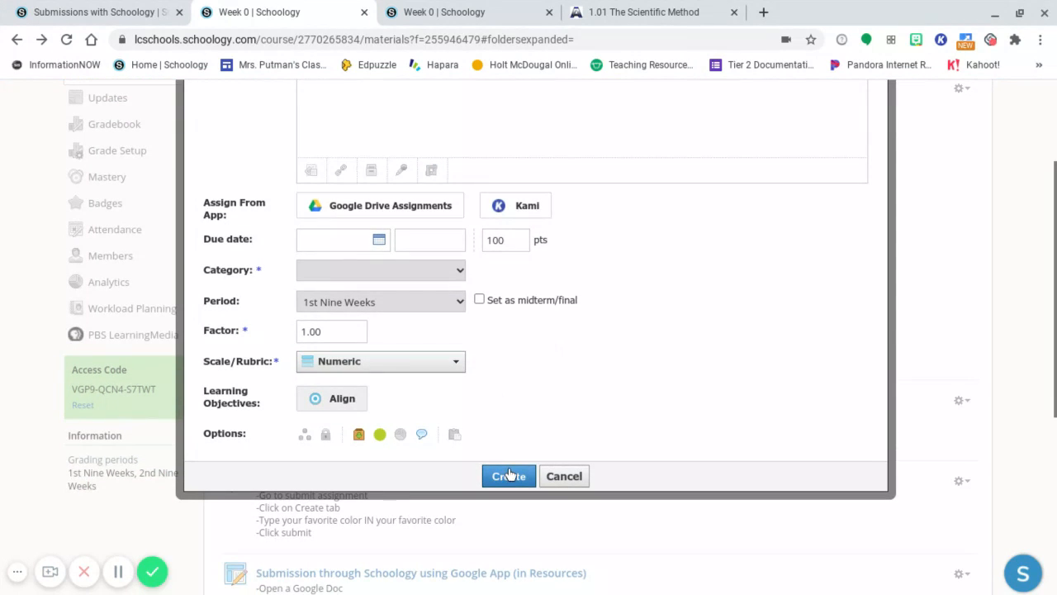
scroll(611, 363, up, 2)
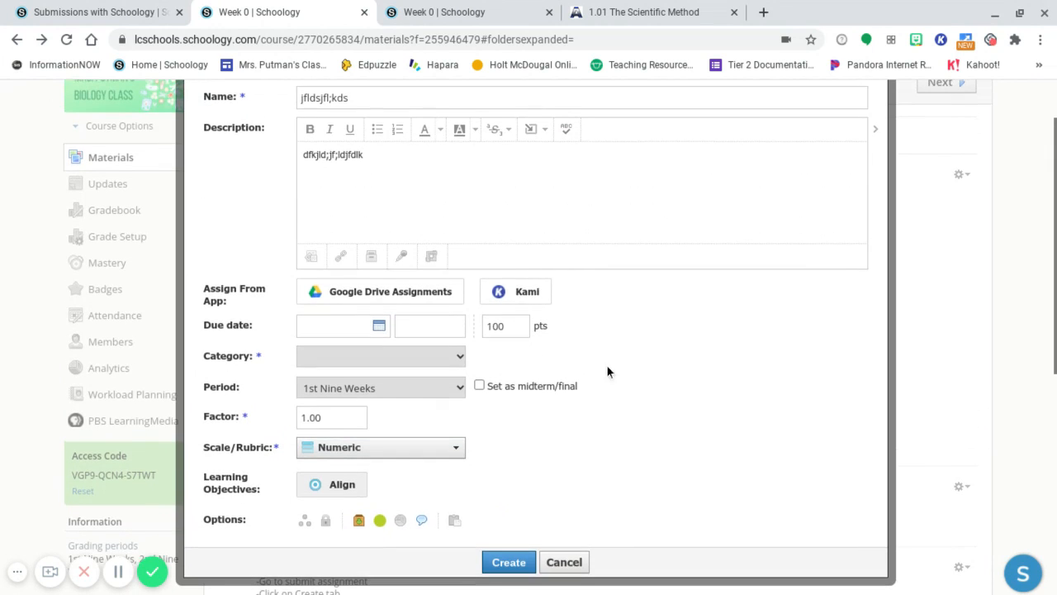
Step: Open the Submissions with Schoology assignment in the student view and bring up its re-submission dialog
click(450, 13)
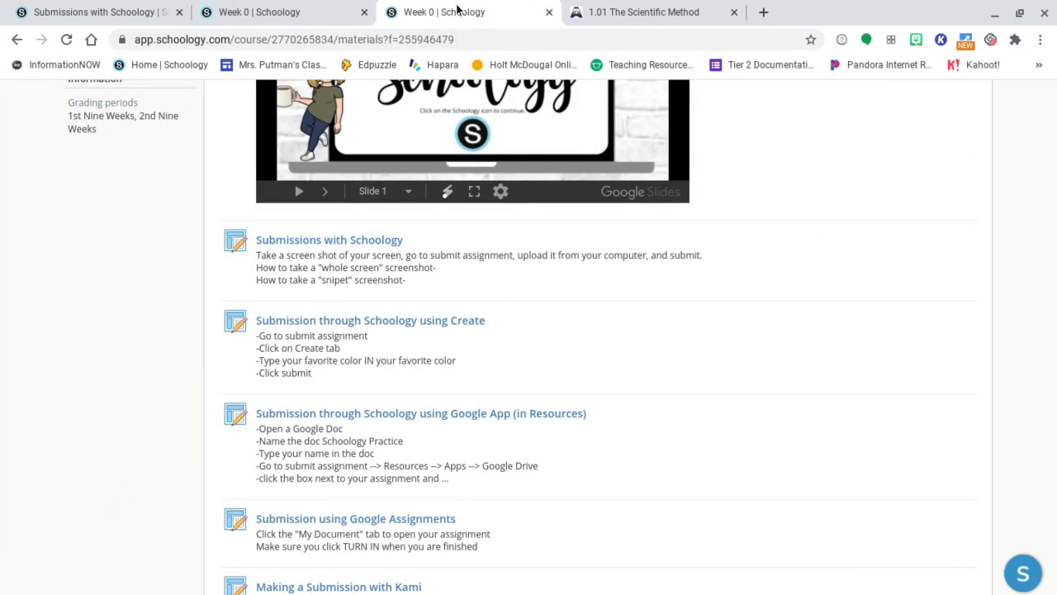
click(363, 241)
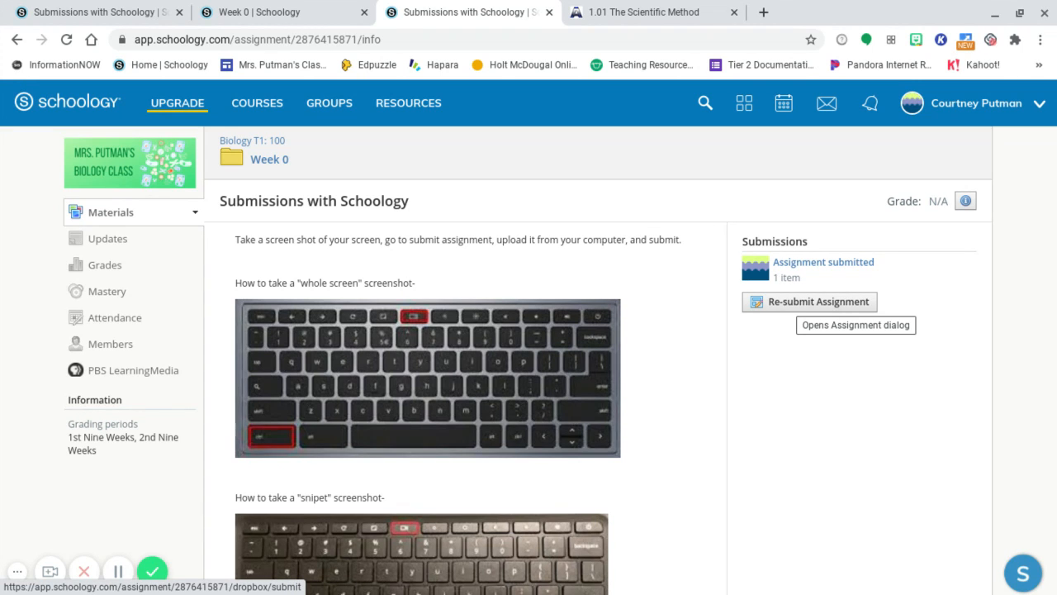
click(790, 305)
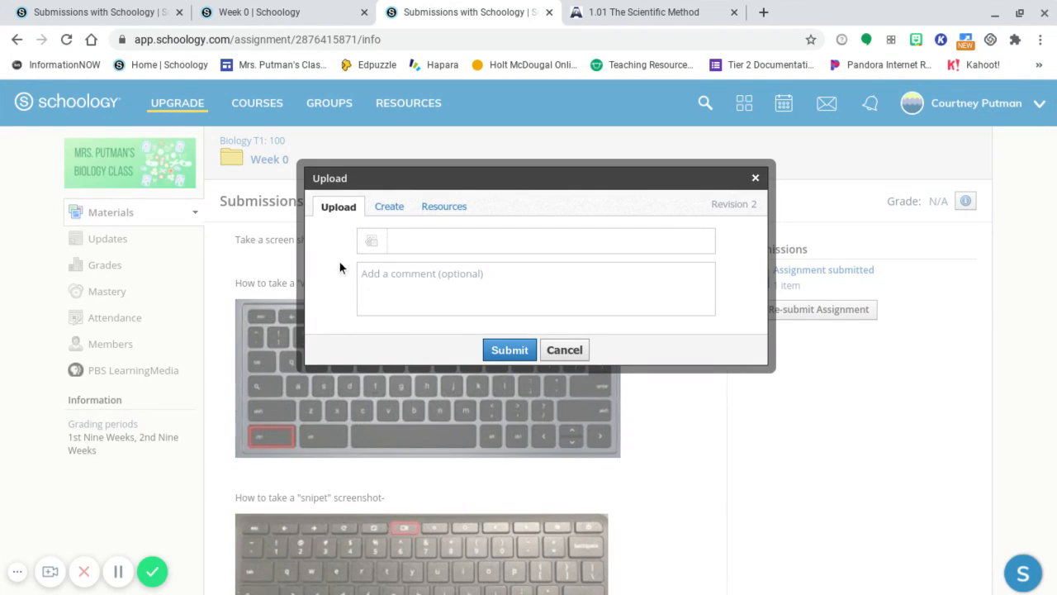
Step: Review the submission options: the Create editor, Resources with the Google Drive app, and file Upload
click(386, 207)
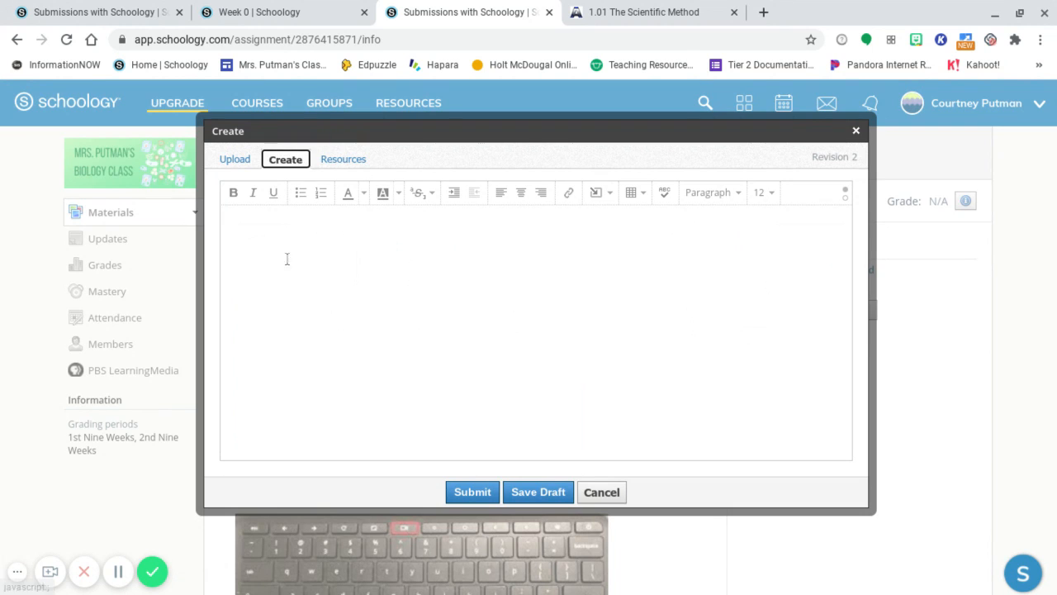
click(370, 256)
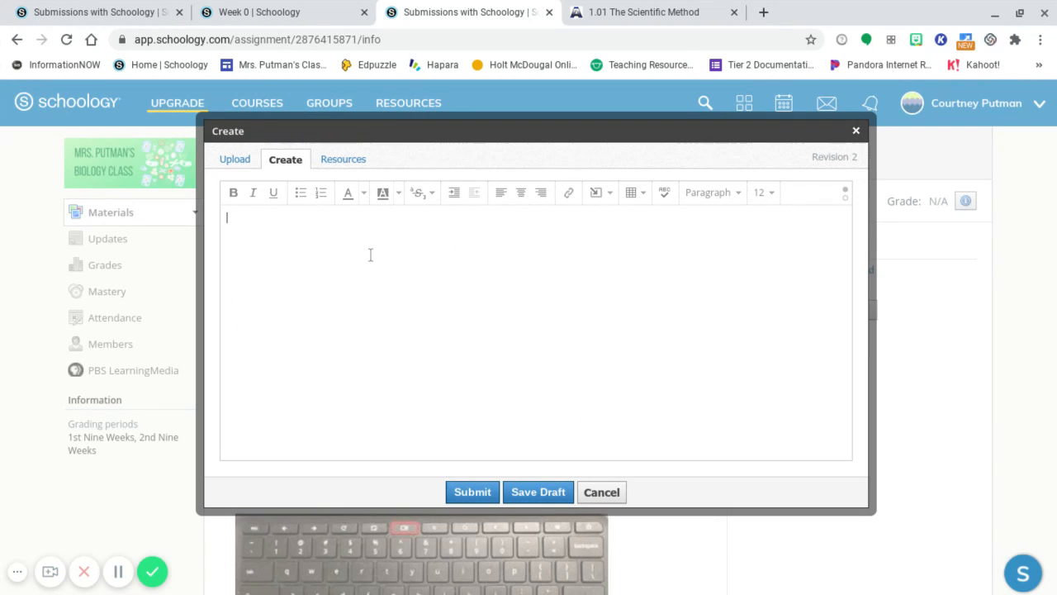
click(343, 167)
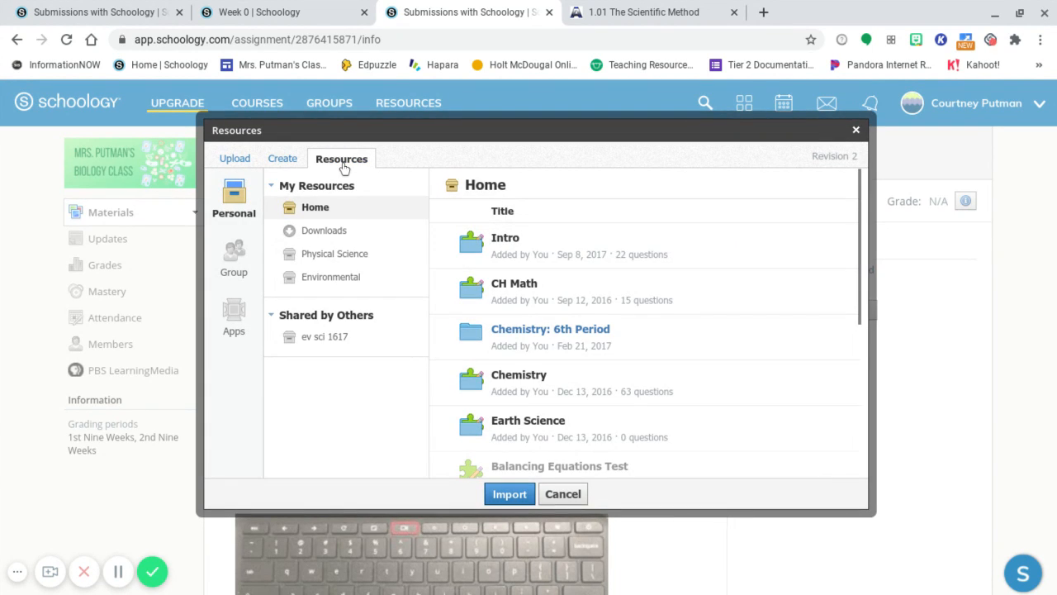
click(234, 328)
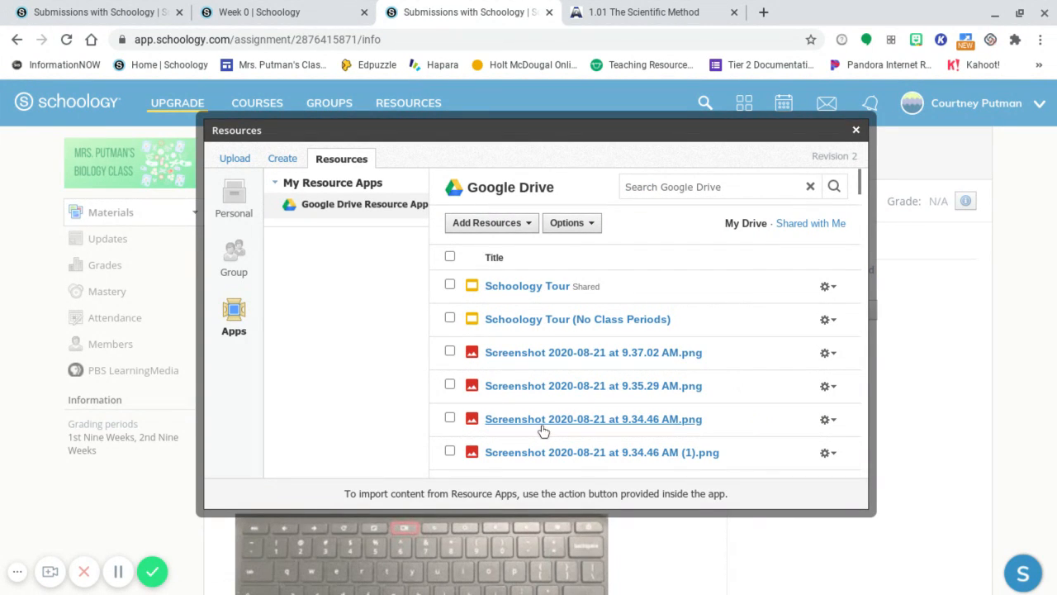
click(282, 161)
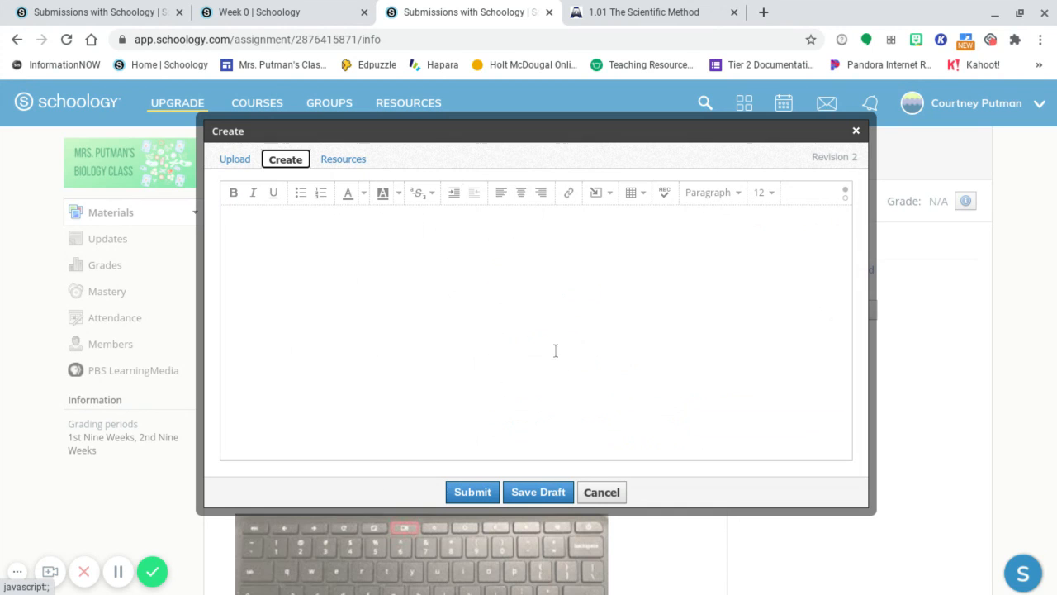
click(313, 235)
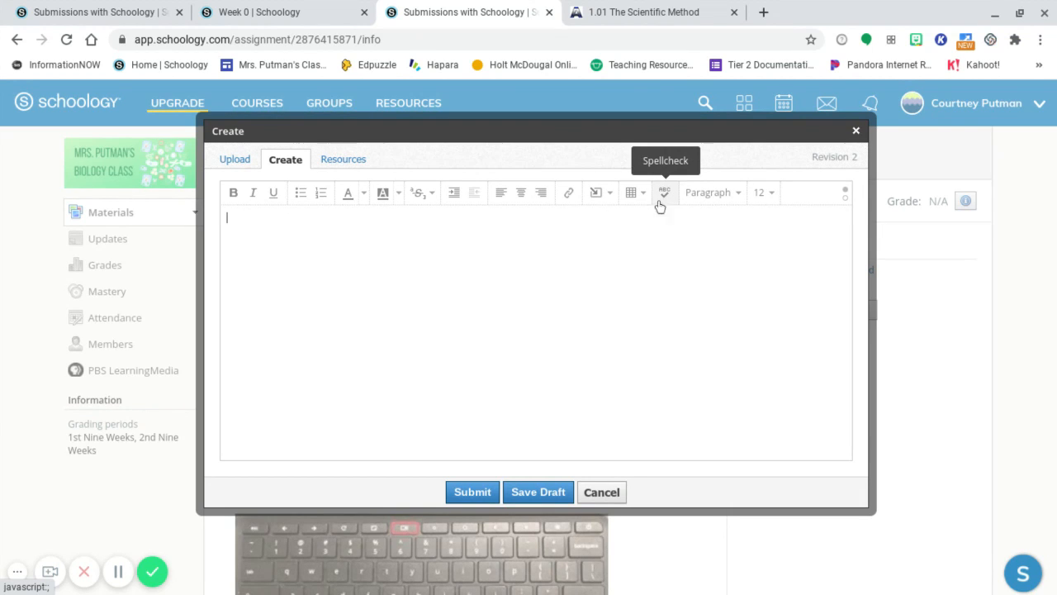
click(234, 161)
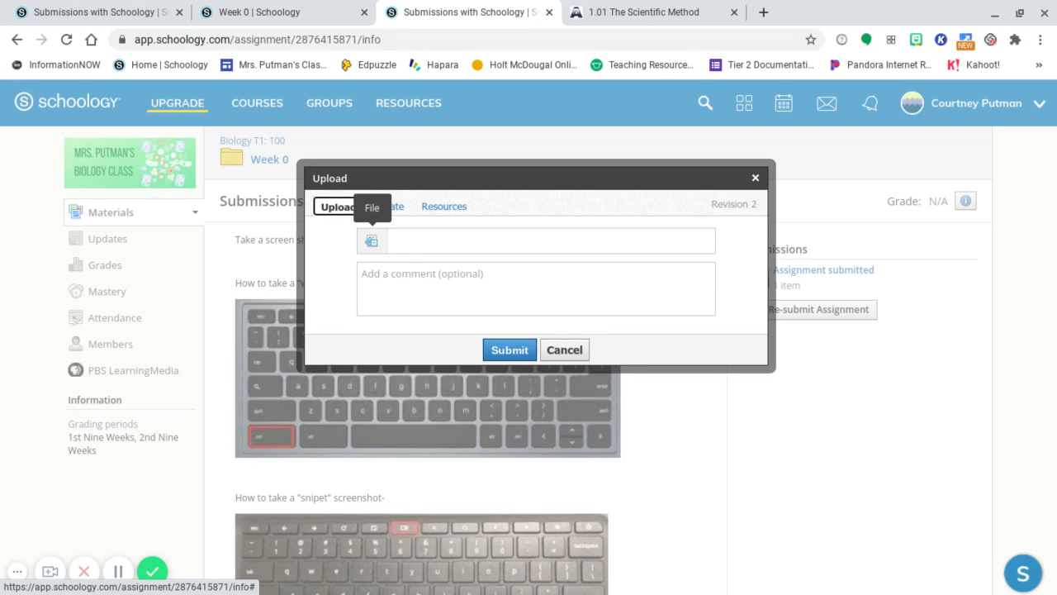
Step: Open the 1.01 Experiment Identification document from Task 1 of the 1.01 The Scientific Method page
click(625, 12)
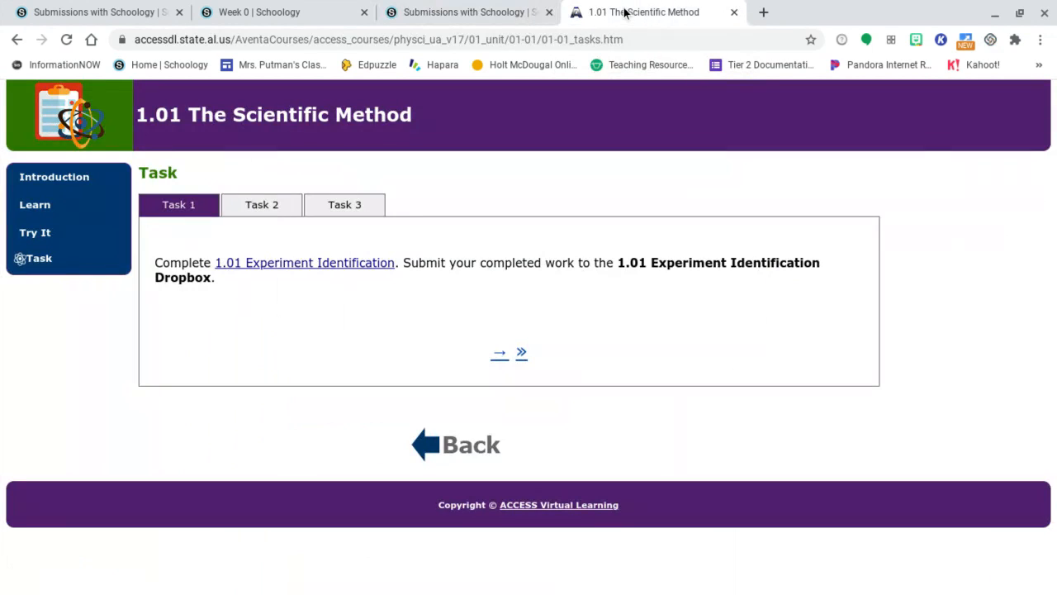
click(478, 13)
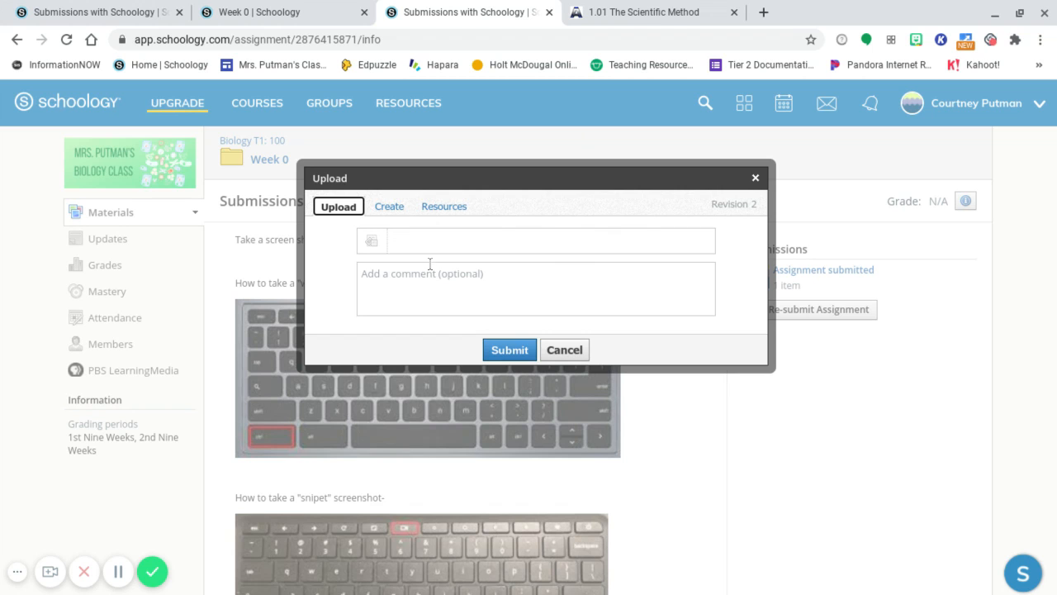
click(646, 17)
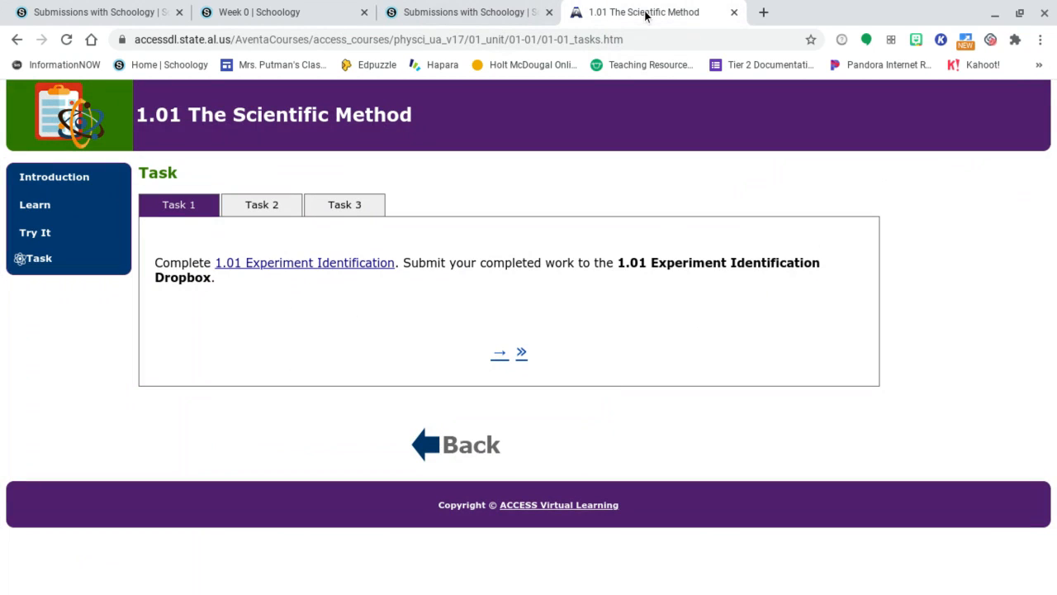
click(312, 269)
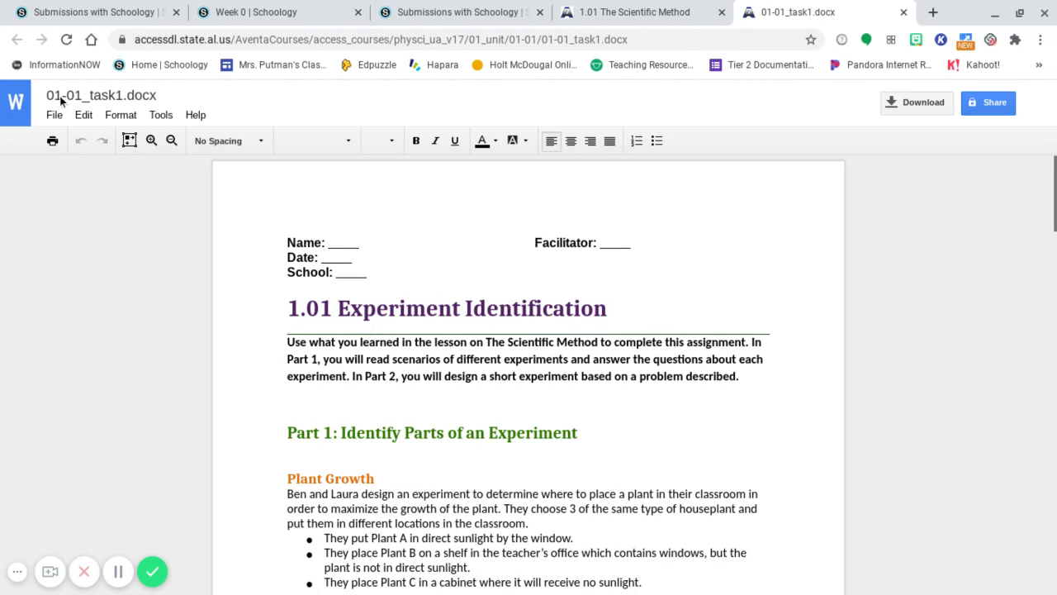
Step: Enter "fgfdgdfg" in the School blank of the 01-01_task1.docx document
click(55, 117)
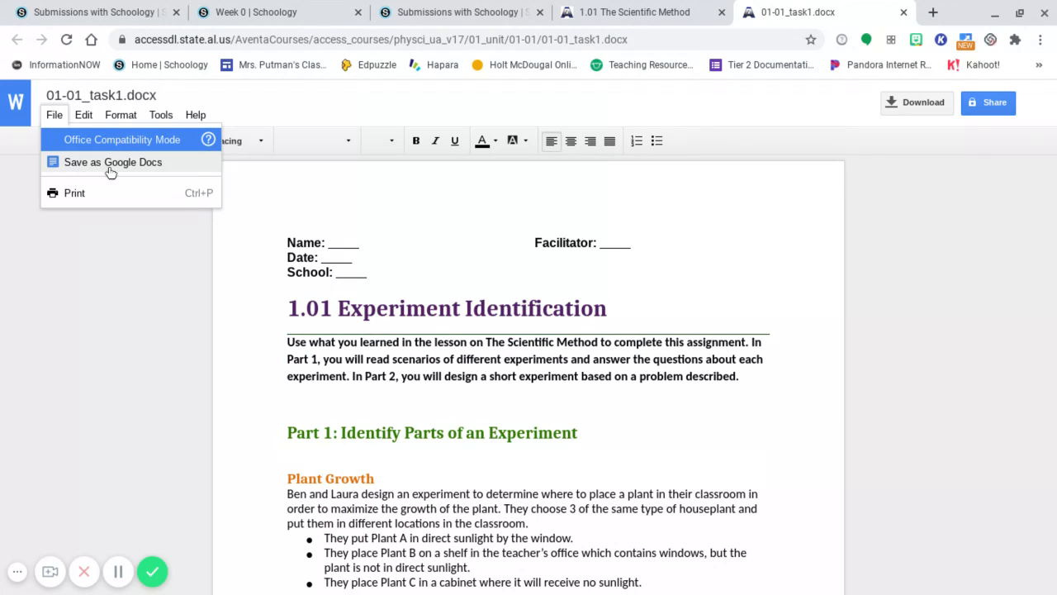
click(357, 272)
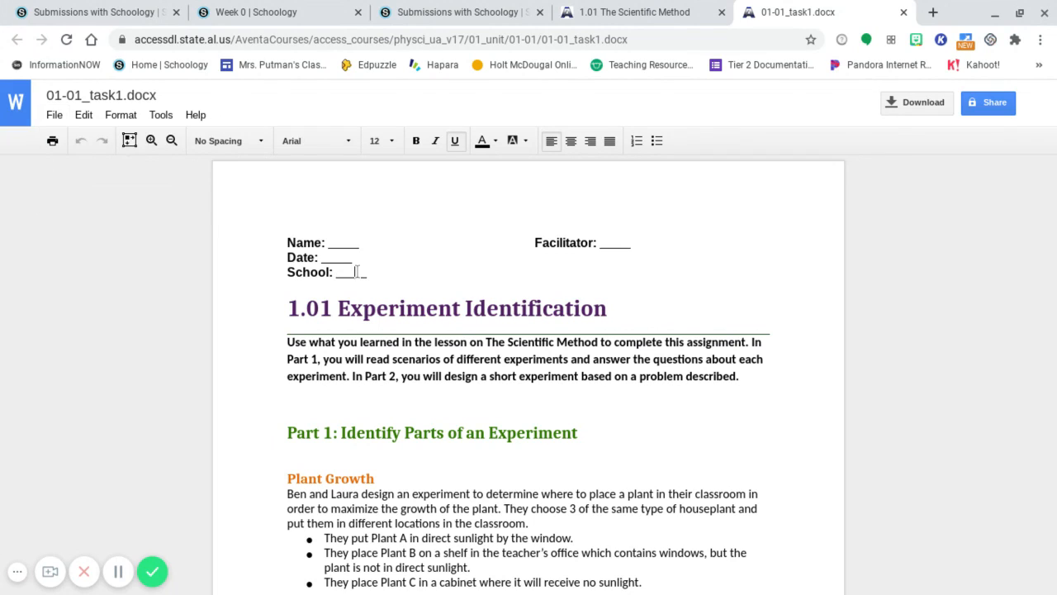
text(fgfdgdfg)
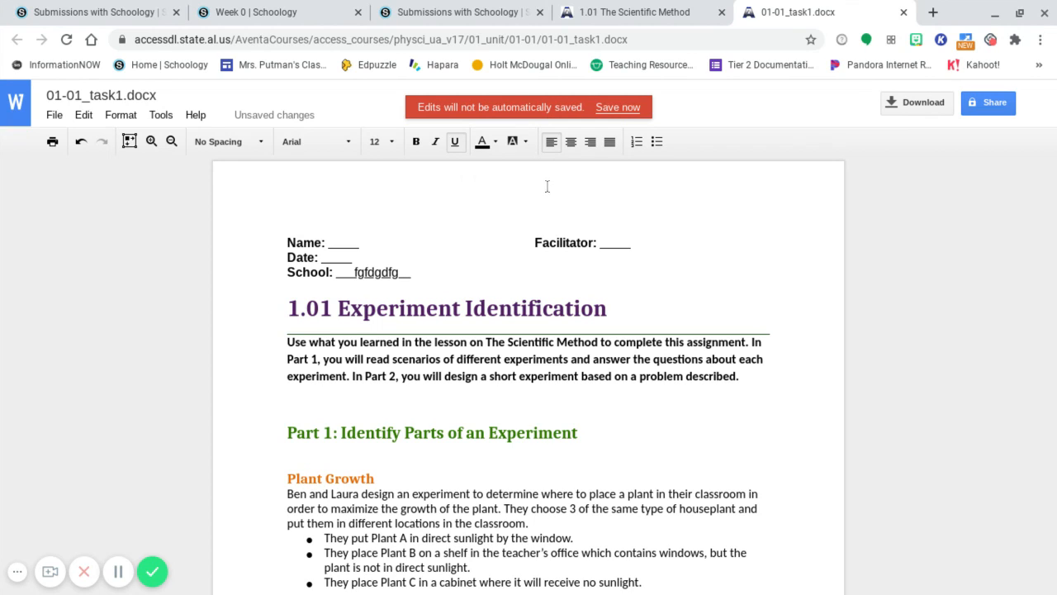
Step: Save the edited 01-01_task1.docx document as a Google Docs file
click(56, 119)
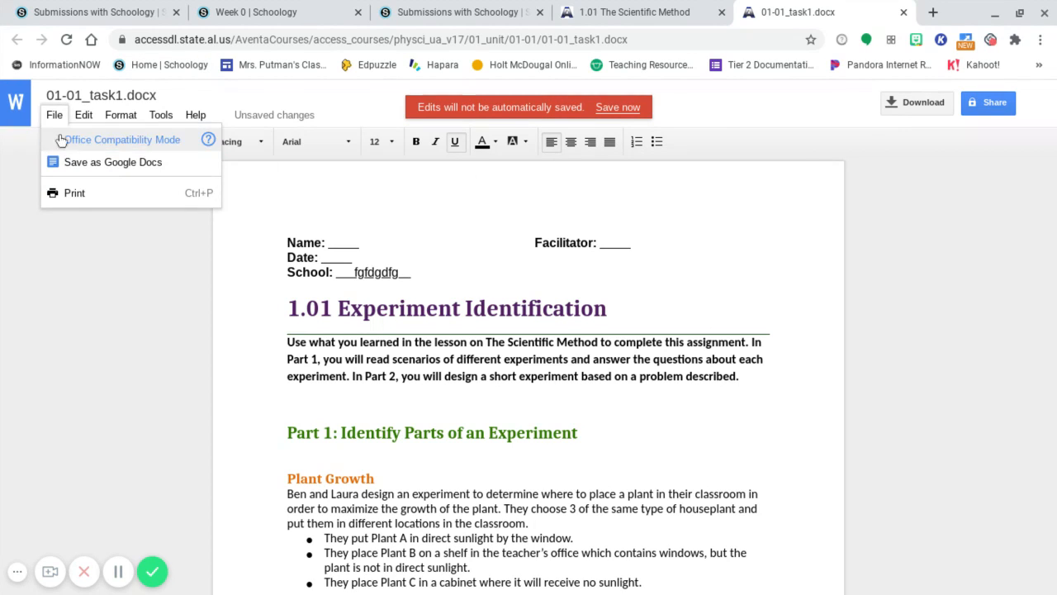
click(61, 140)
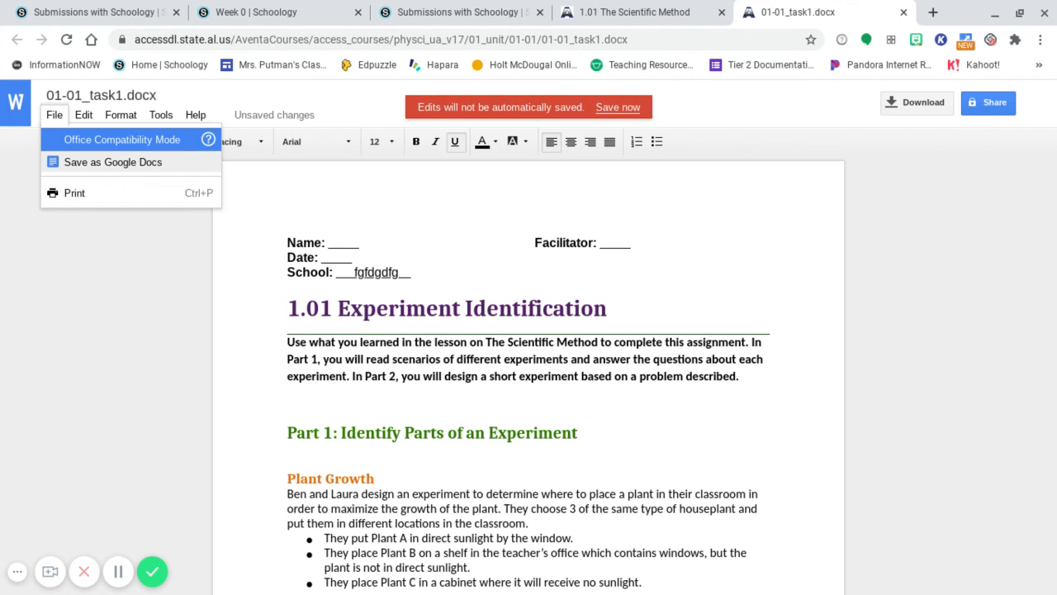
click(128, 169)
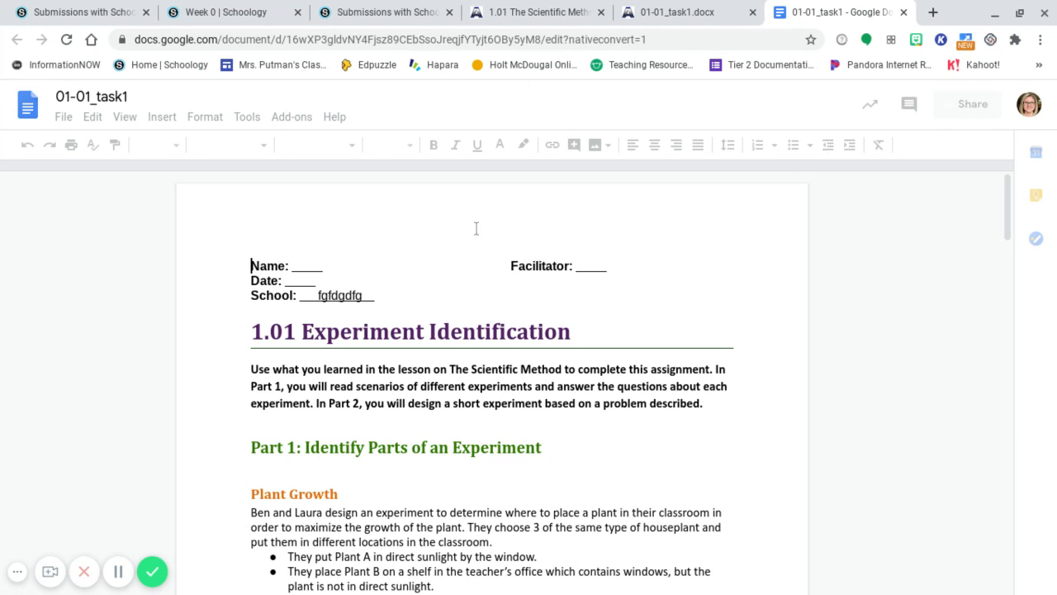
Step: Check the Google Drive locations offered when uploading a file to the student submission, and cancel the re-submission
click(385, 12)
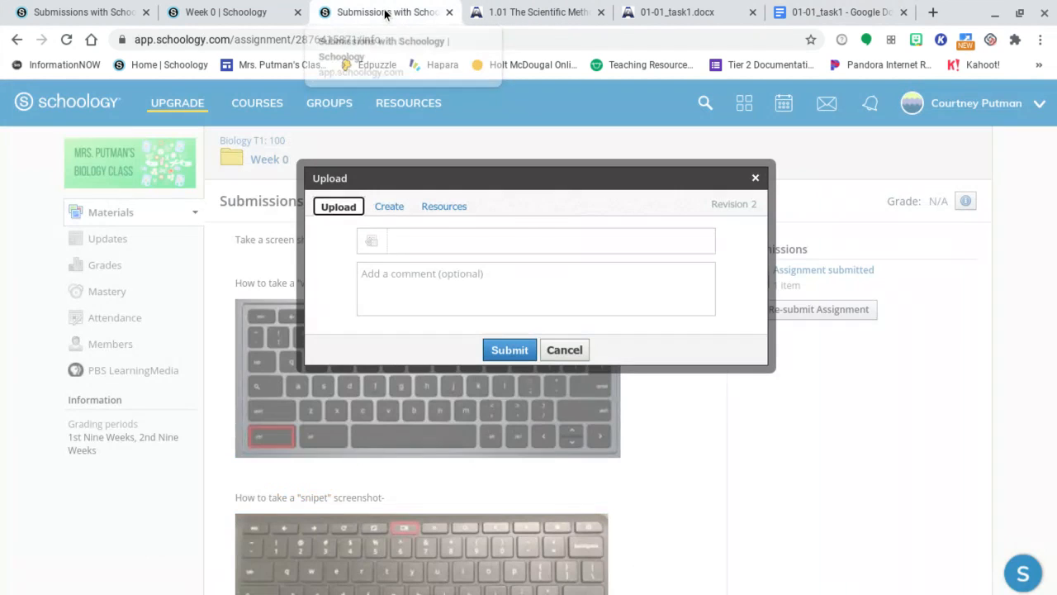
click(372, 241)
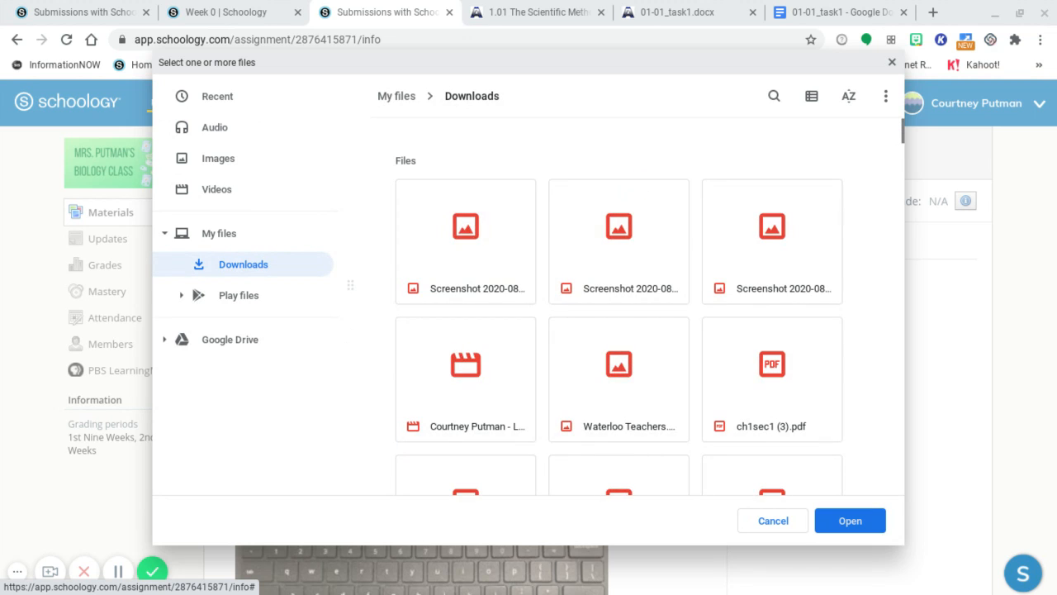
click(166, 345)
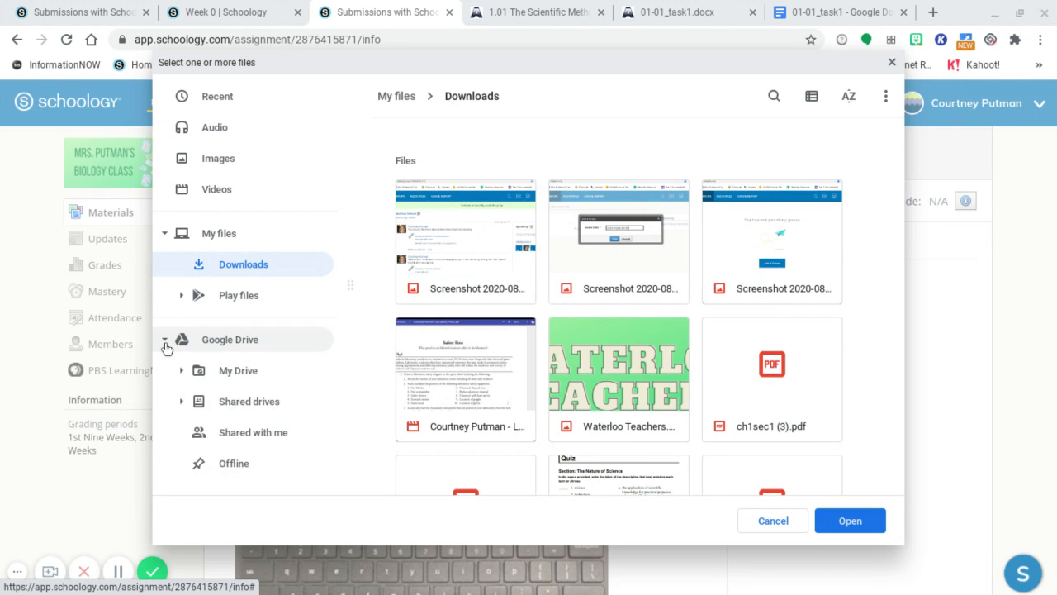
click(778, 524)
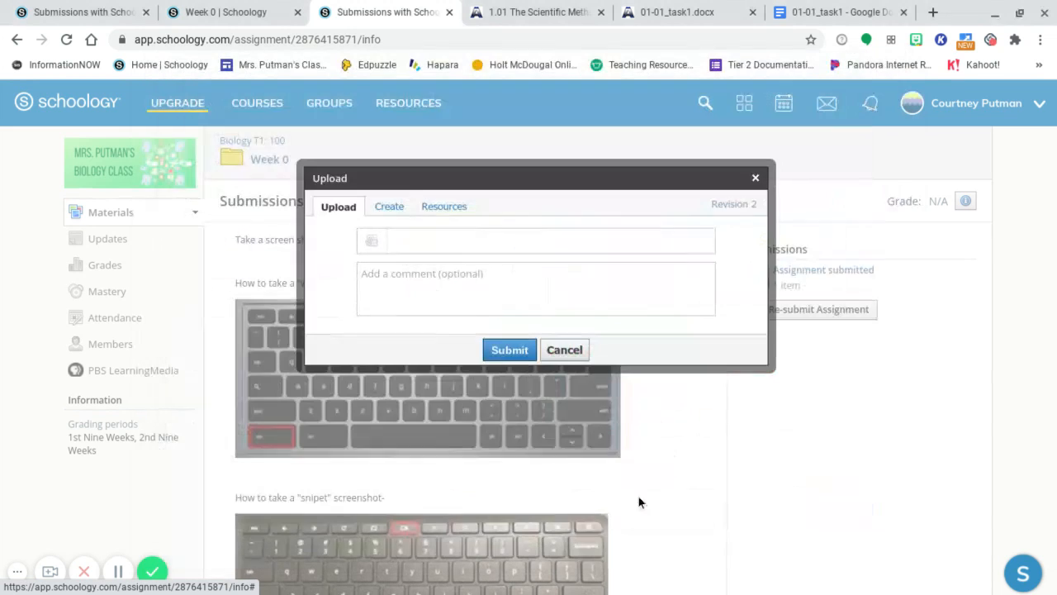
click(755, 179)
Step: Discard the draft assignment in the teacher view and open the first student's submission for Submissions with Schoology
click(213, 13)
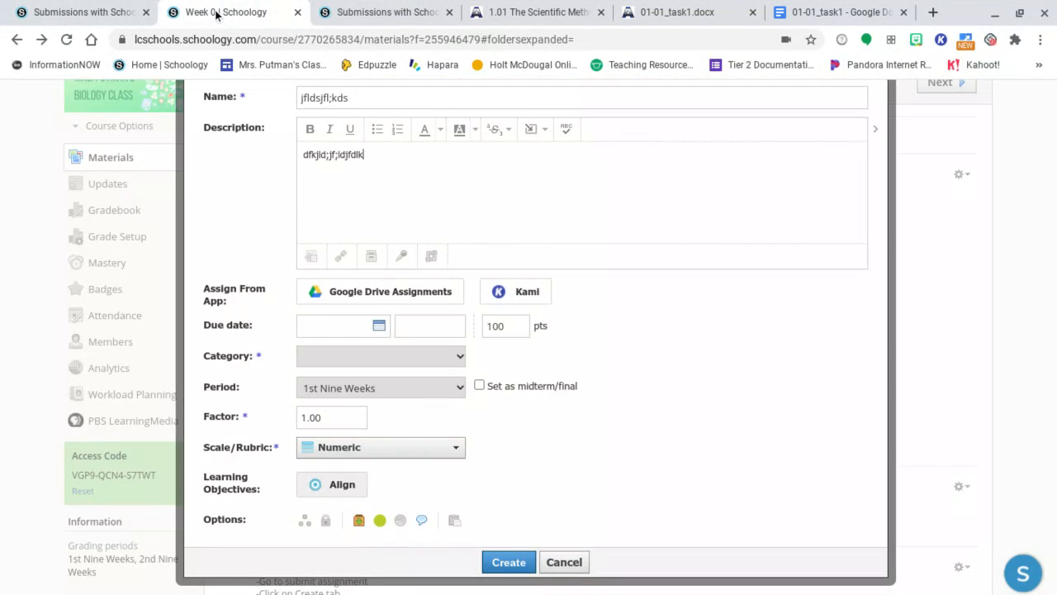
click(568, 566)
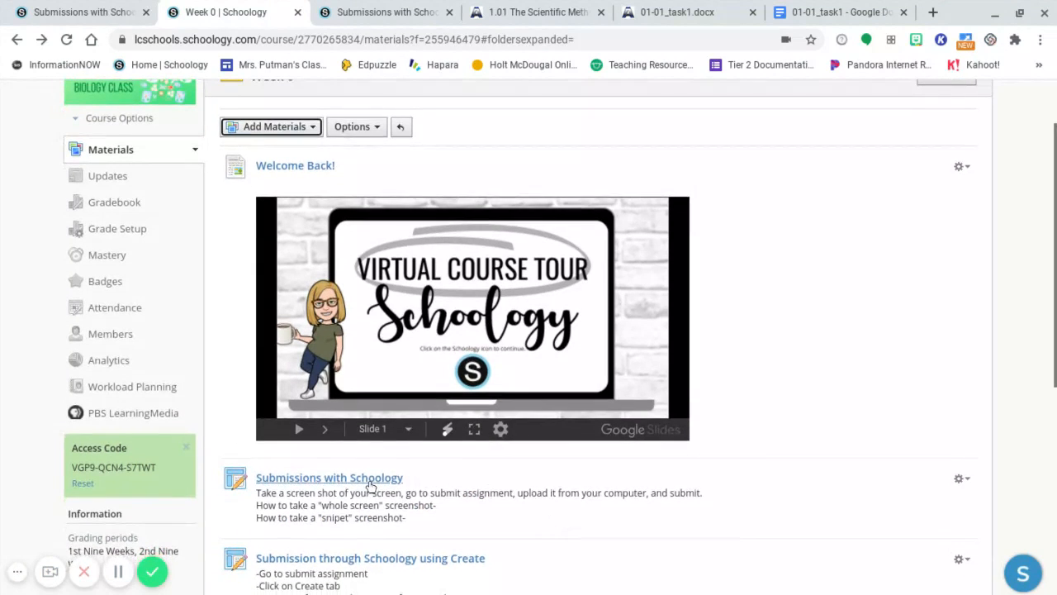
click(369, 484)
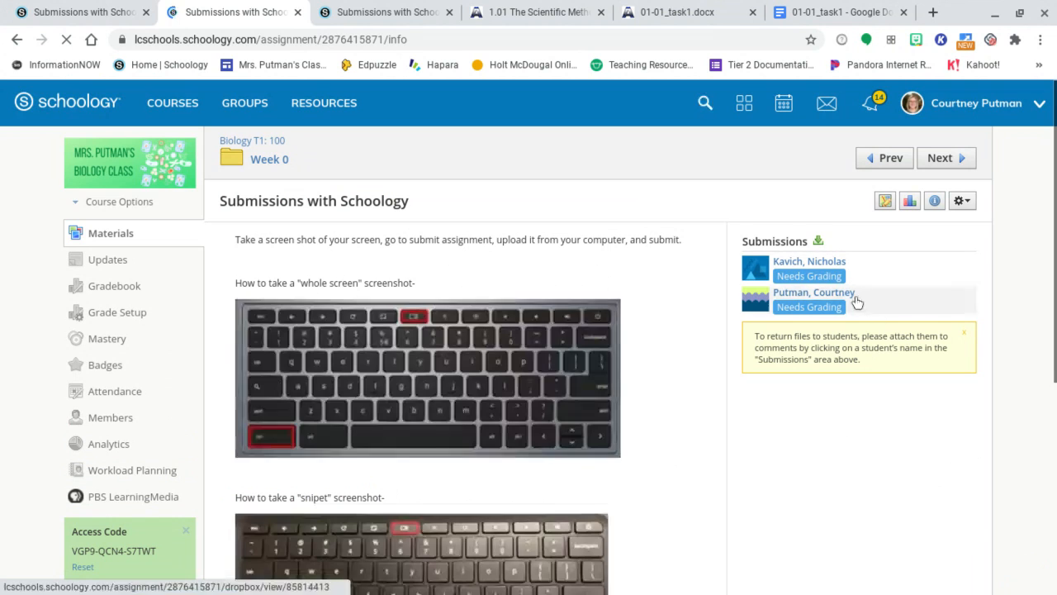
click(834, 277)
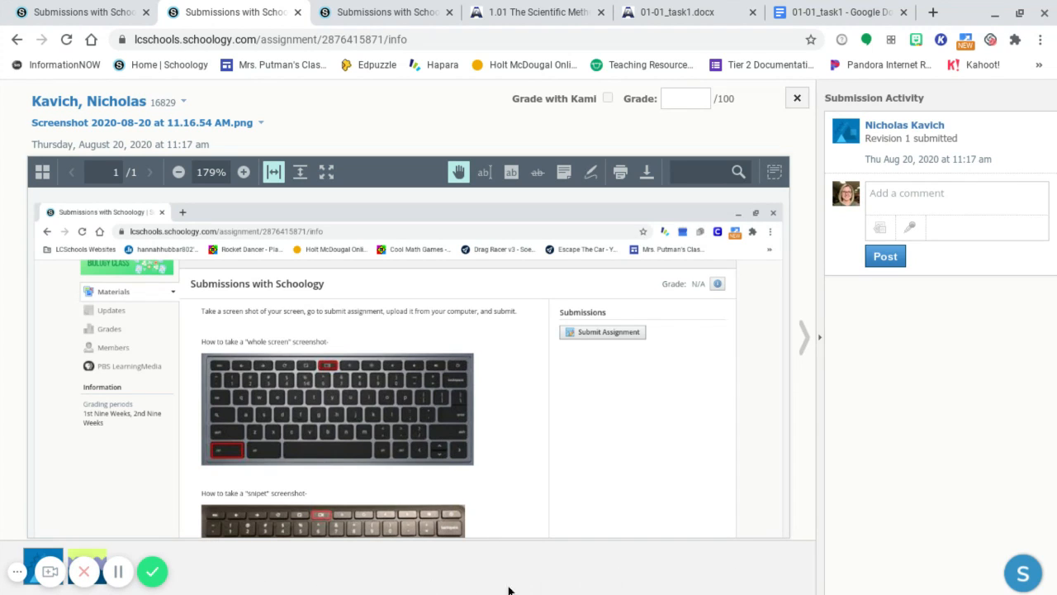
Step: View the second student's submission for Submissions with Schoology, and close the submission viewer
click(94, 558)
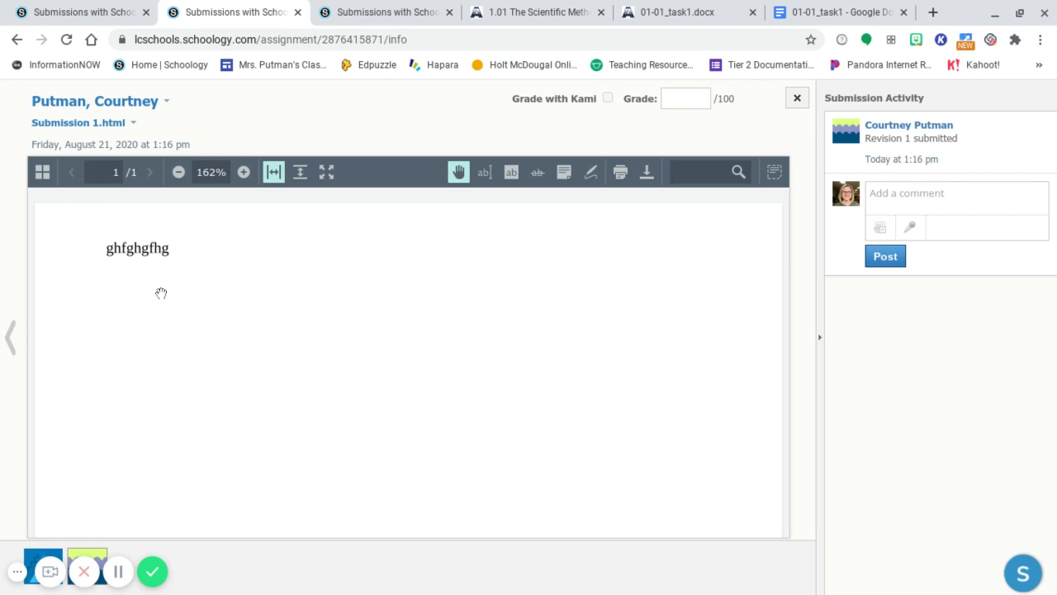
scroll(278, 316, down, 1)
click(797, 99)
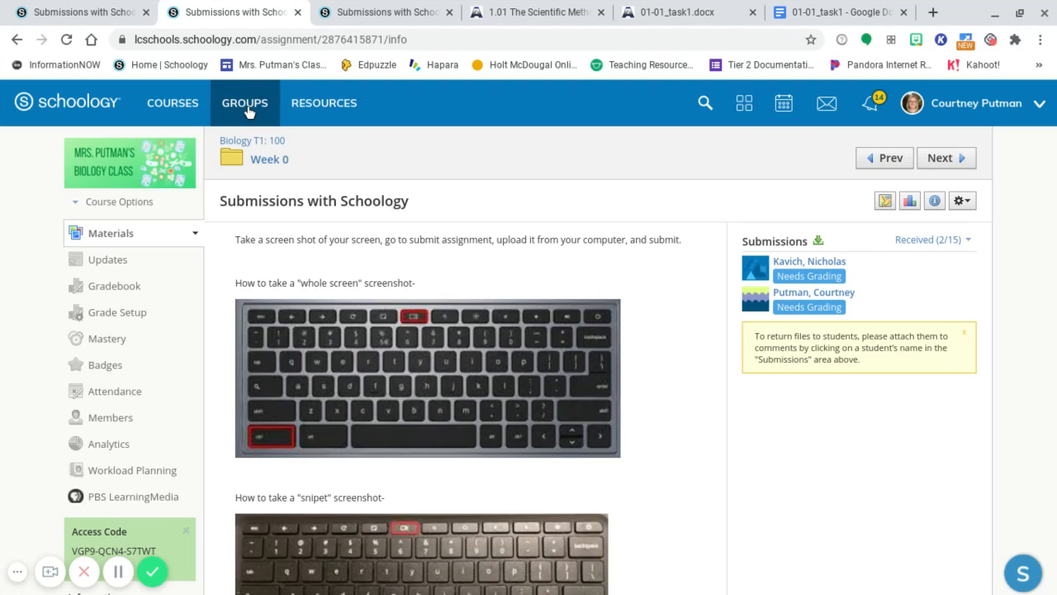
Step: Open the Week 0 folder from the Submissions with Schoology assignment and look through its listed assignments
click(273, 160)
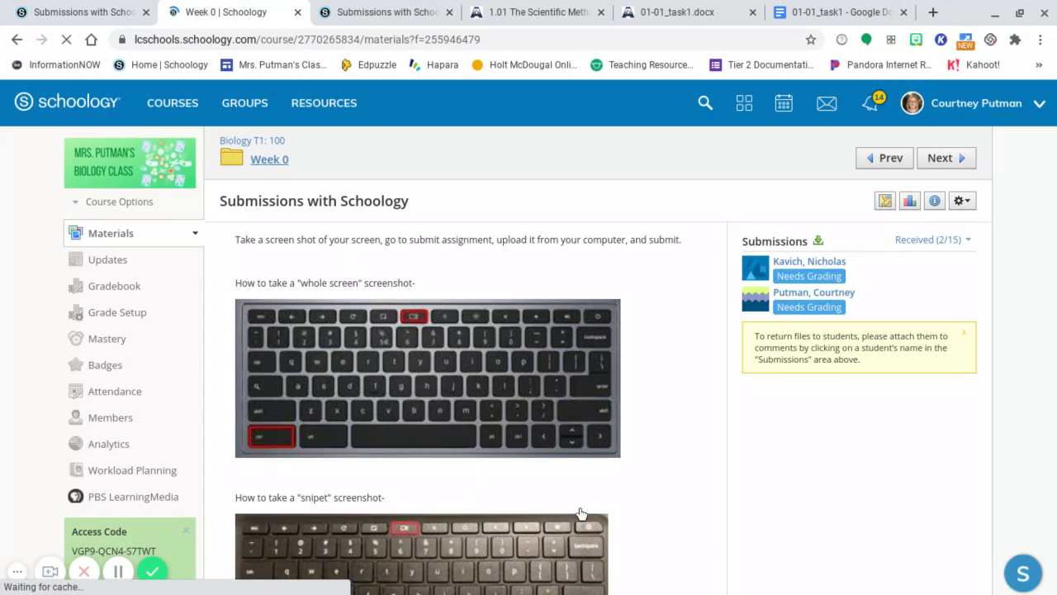
scroll(796, 516, down, 3)
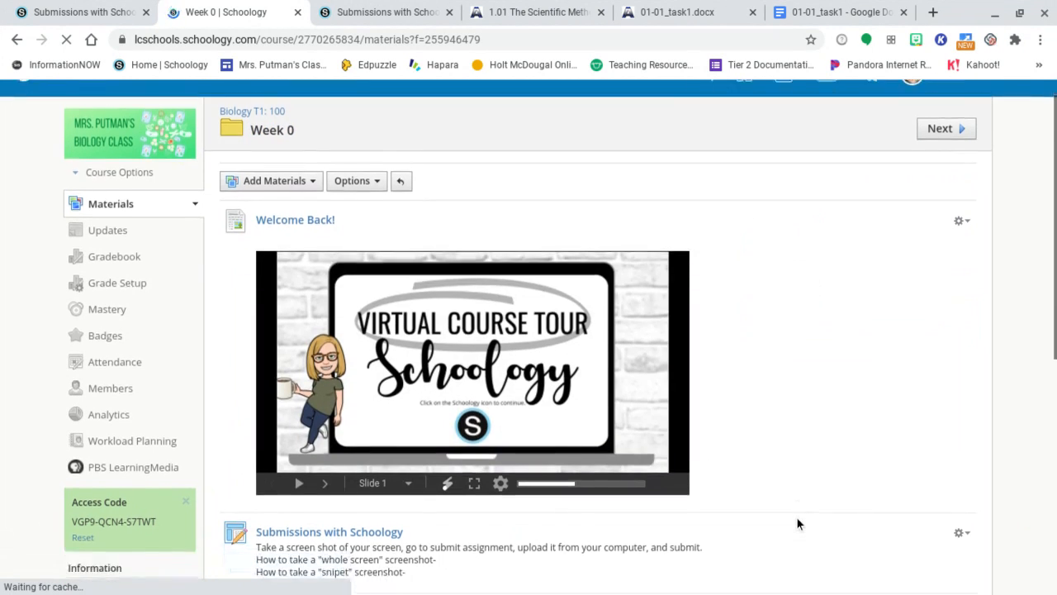
scroll(796, 516, down, 1)
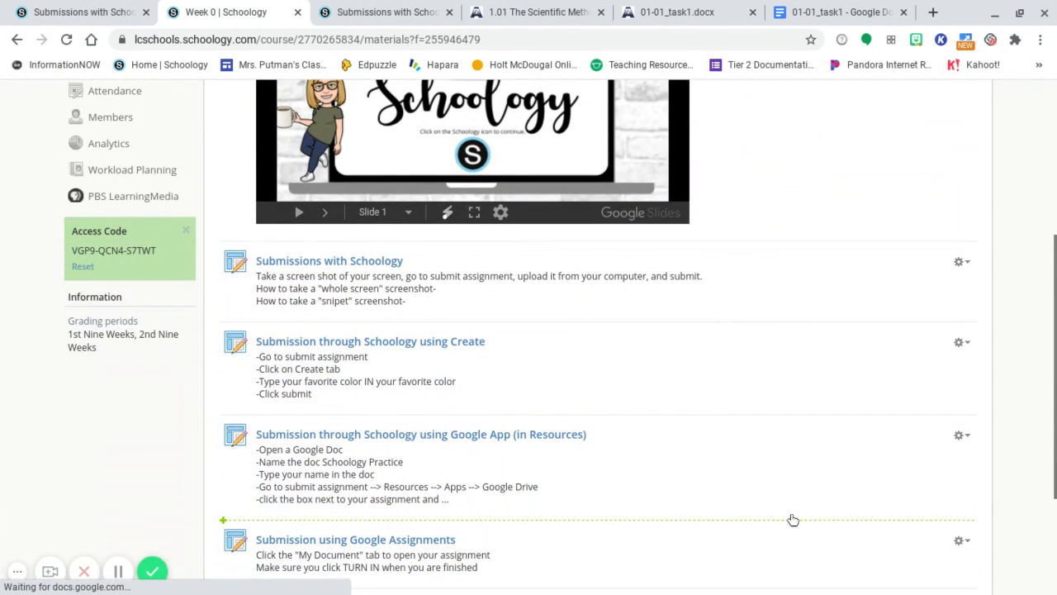
scroll(412, 447, up, 4)
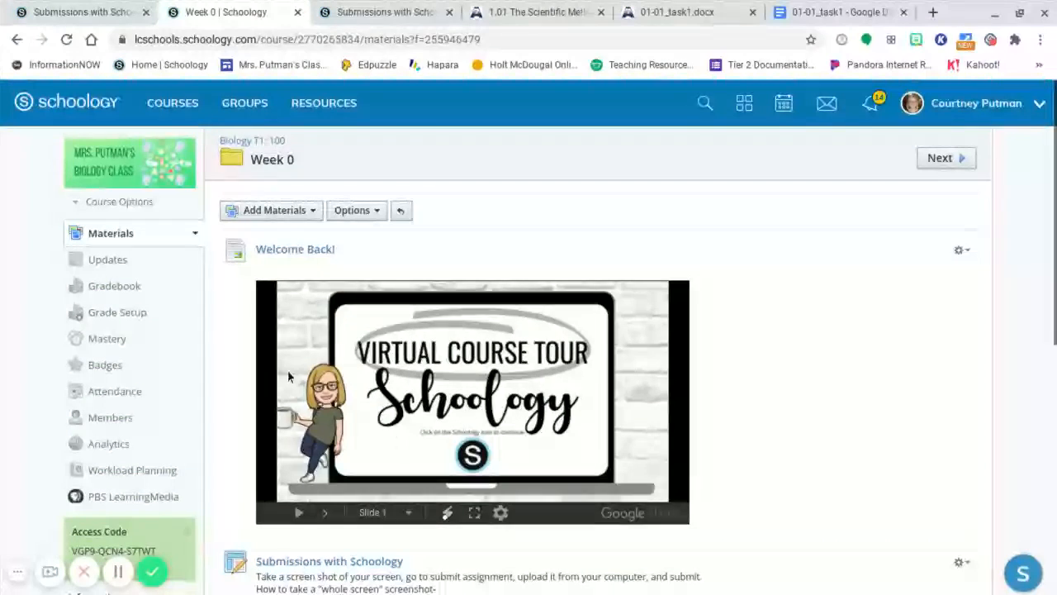
click(297, 212)
click(292, 268)
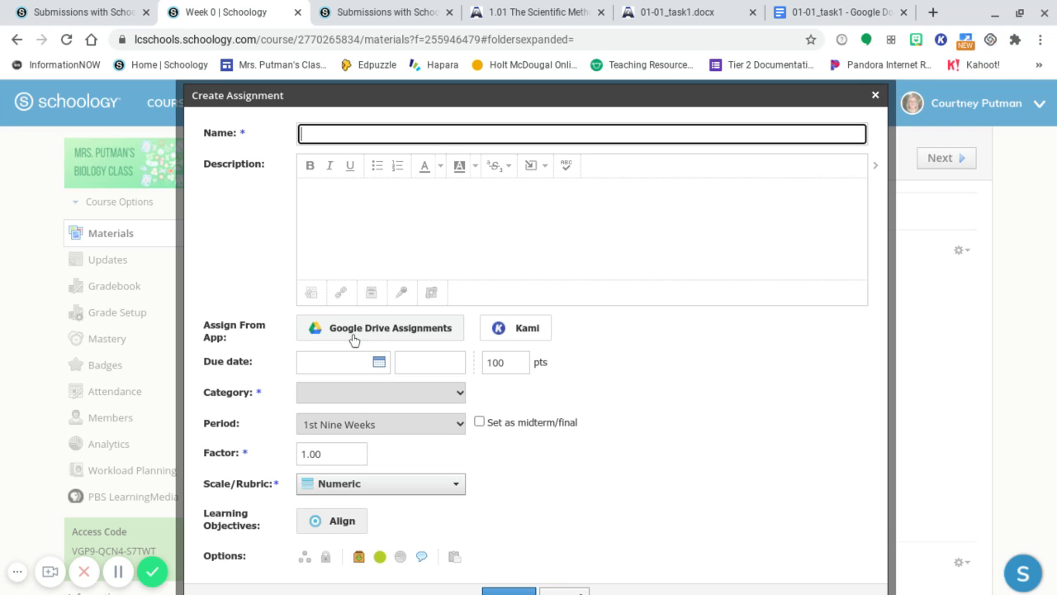
click(876, 96)
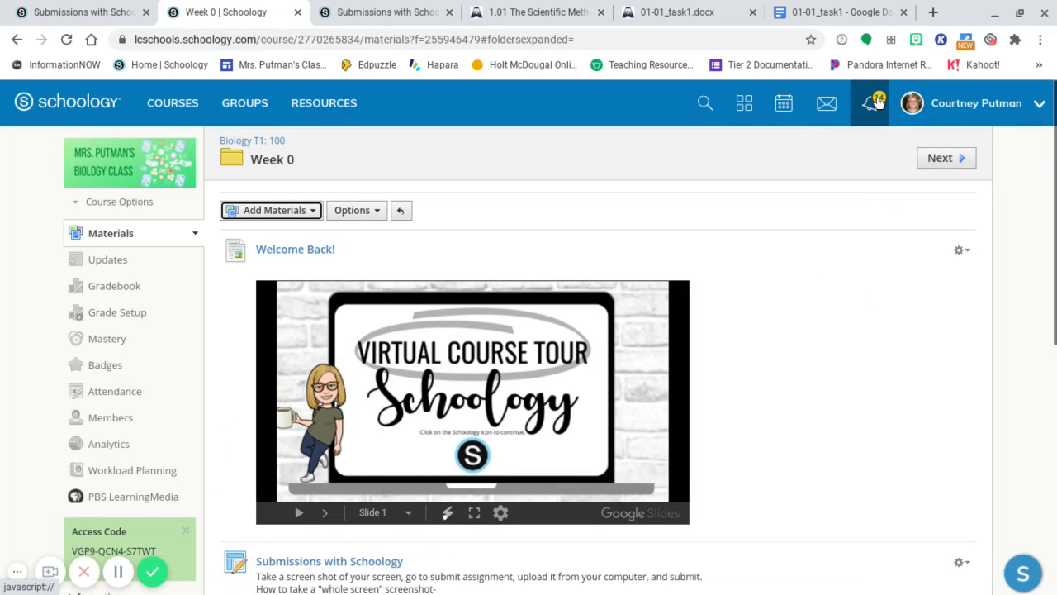
click(746, 107)
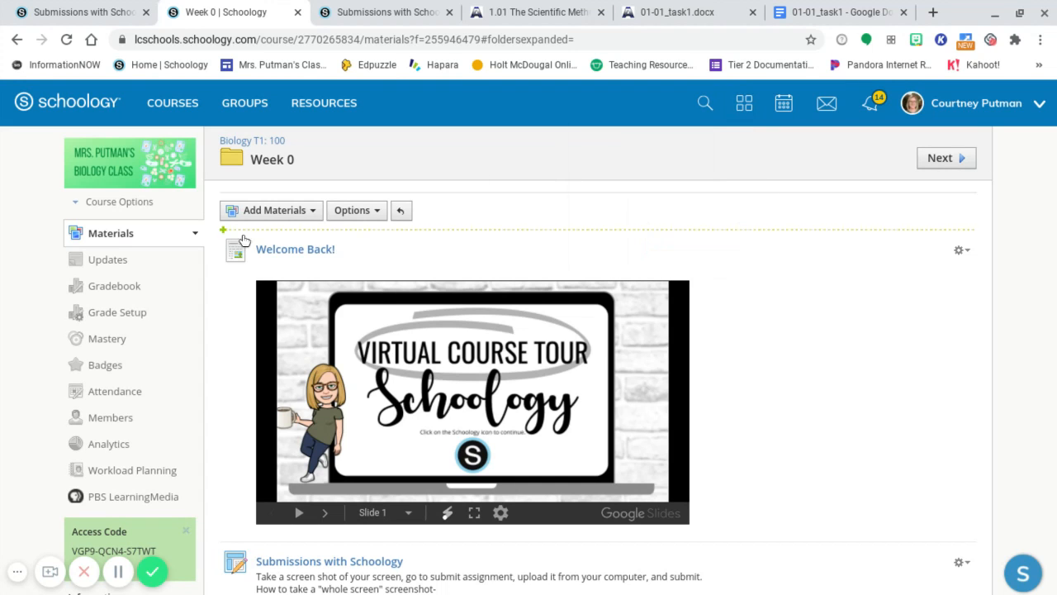
Step: Draft a new assignment named "hggh" in Week 0 and attach the 01-01_task1 document through Google Drive Assignments
click(277, 211)
click(303, 266)
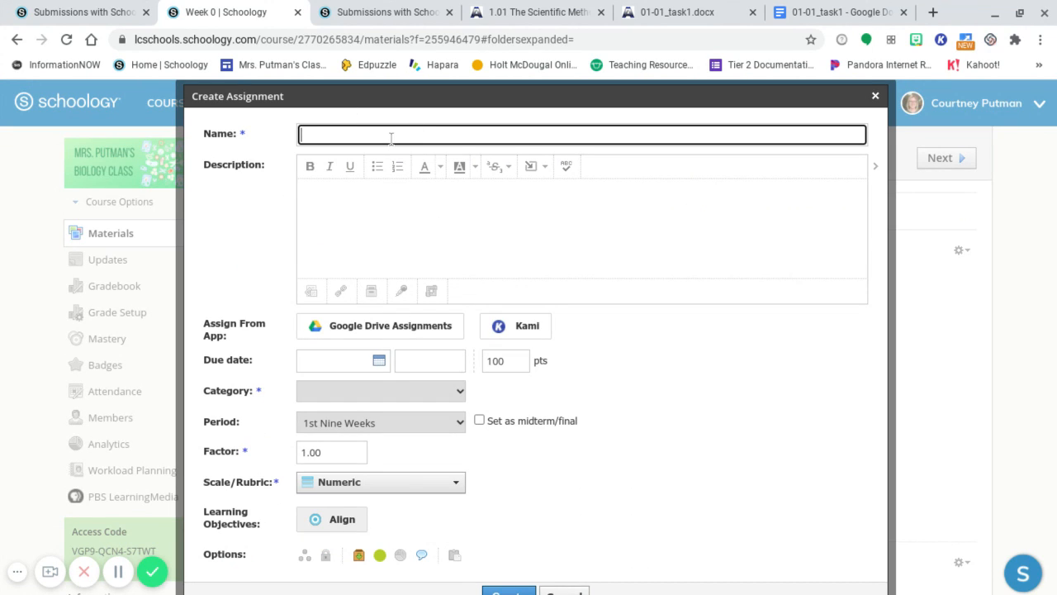
text(hggh)
click(385, 330)
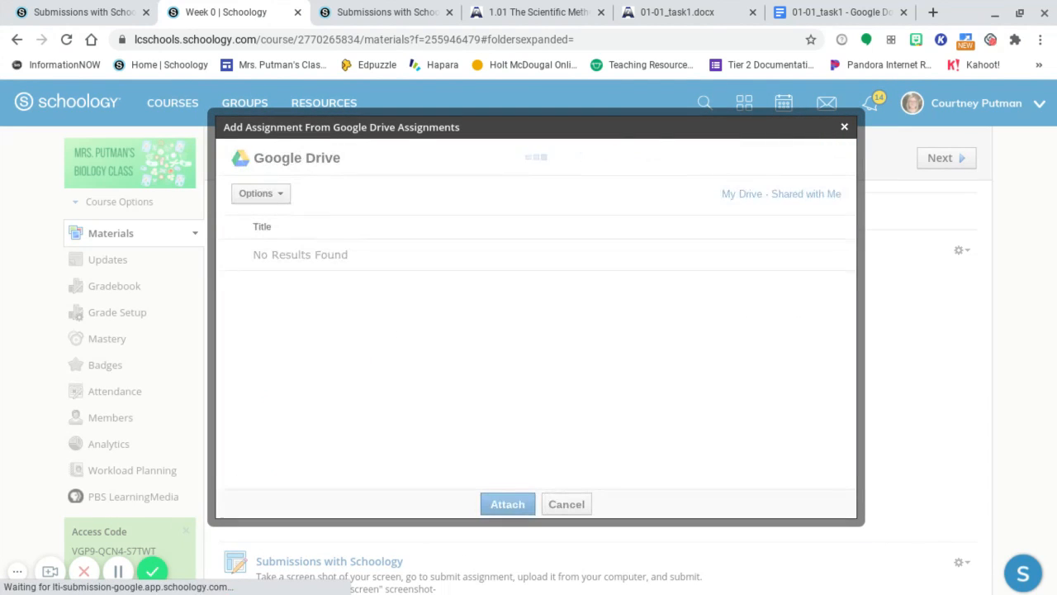
click(389, 327)
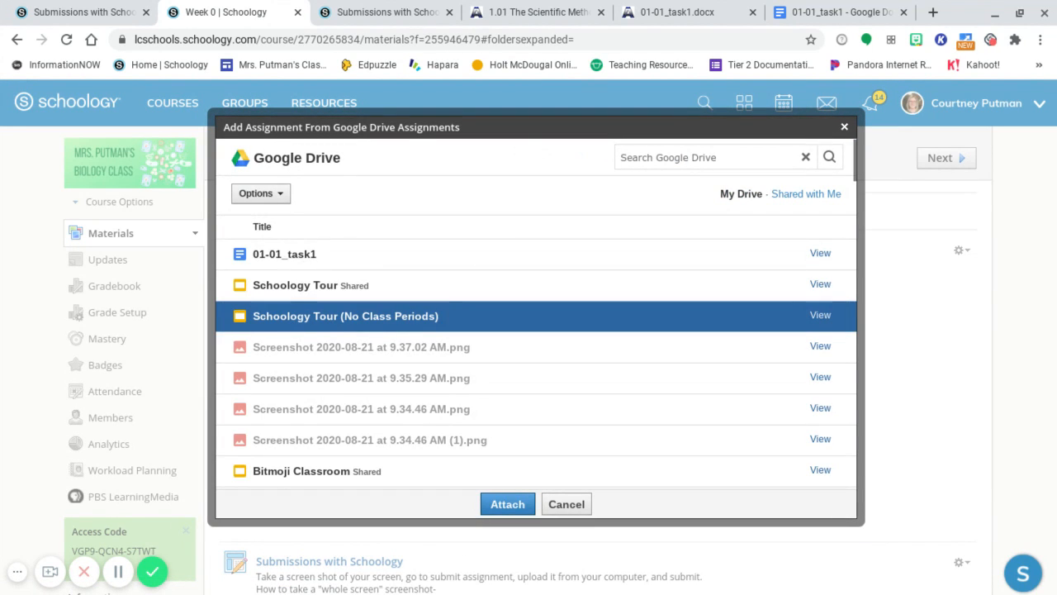
click(330, 286)
click(331, 257)
click(328, 318)
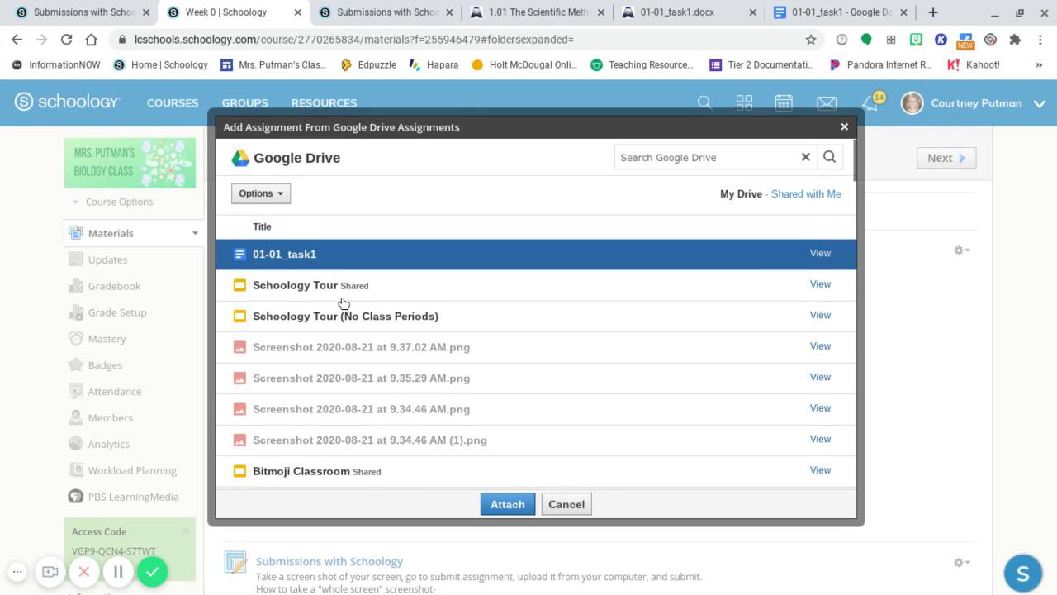
click(507, 504)
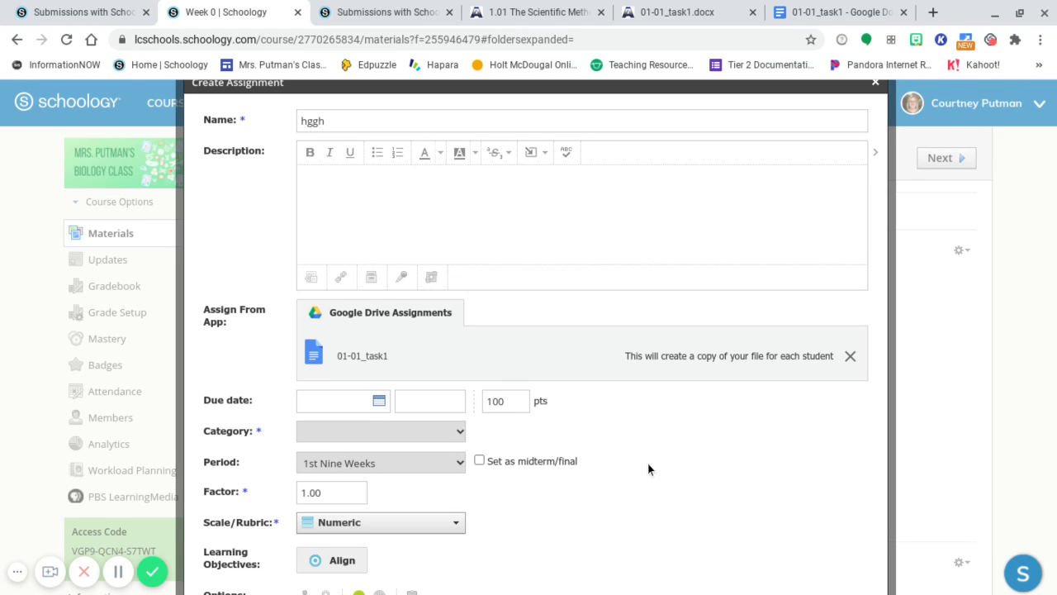
Step: Try to create the "hggh" assignment without a category, and discard the draft
scroll(647, 463, down, 2)
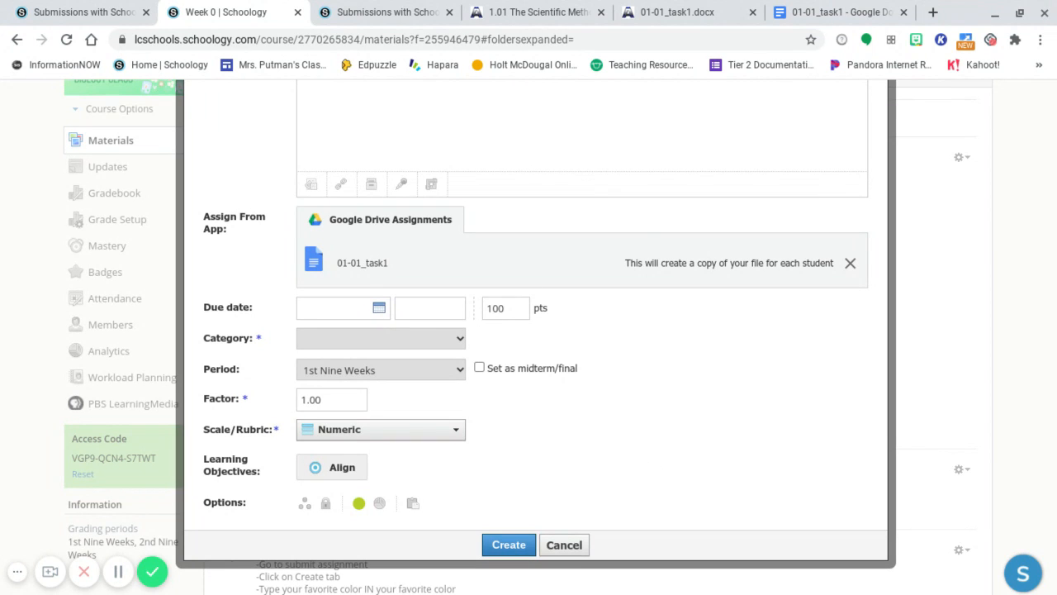
click(513, 548)
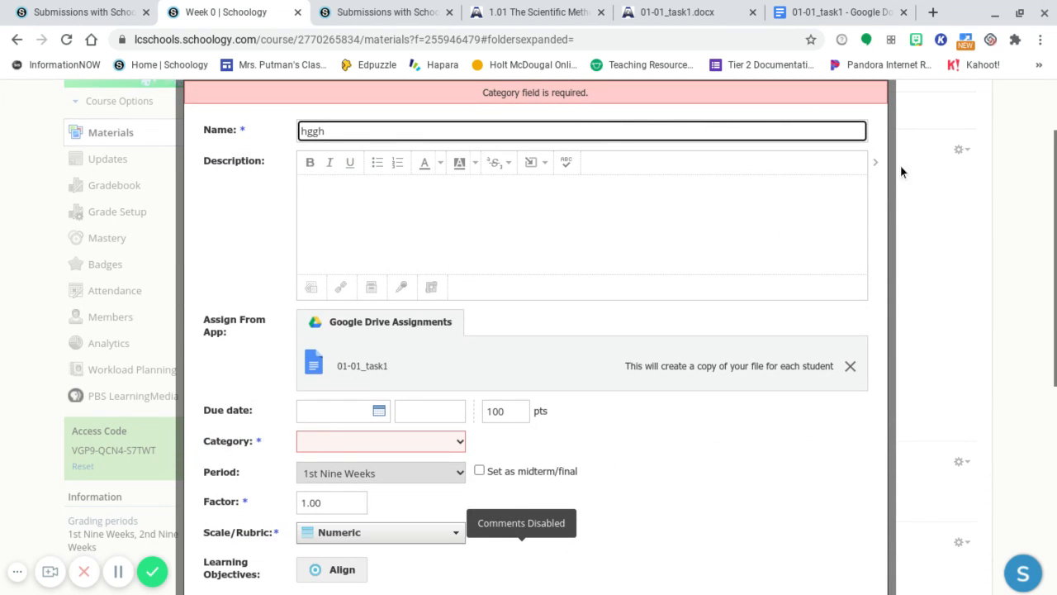
scroll(888, 173, up, 2)
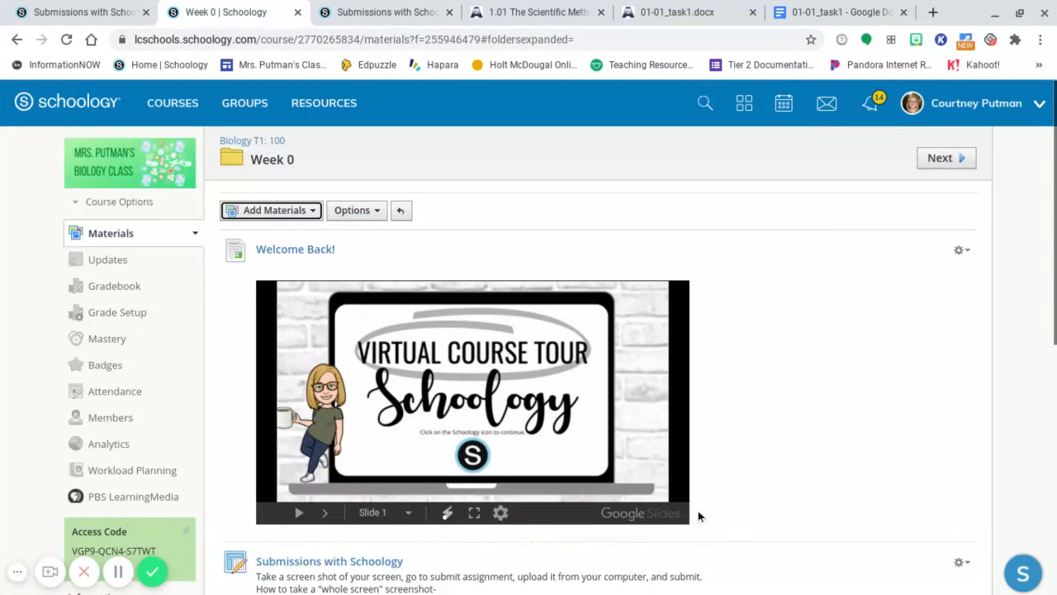
Step: Open Submission using Google Assignments from the Week 0 folder and review its list of students' in-progress work
scroll(693, 505, down, 5)
click(408, 361)
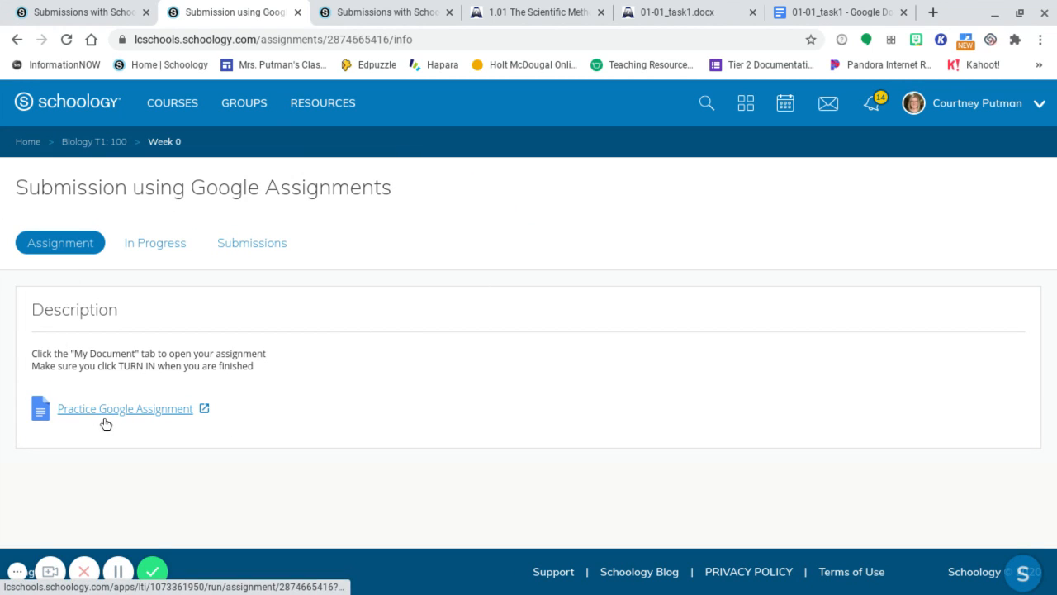
click(162, 248)
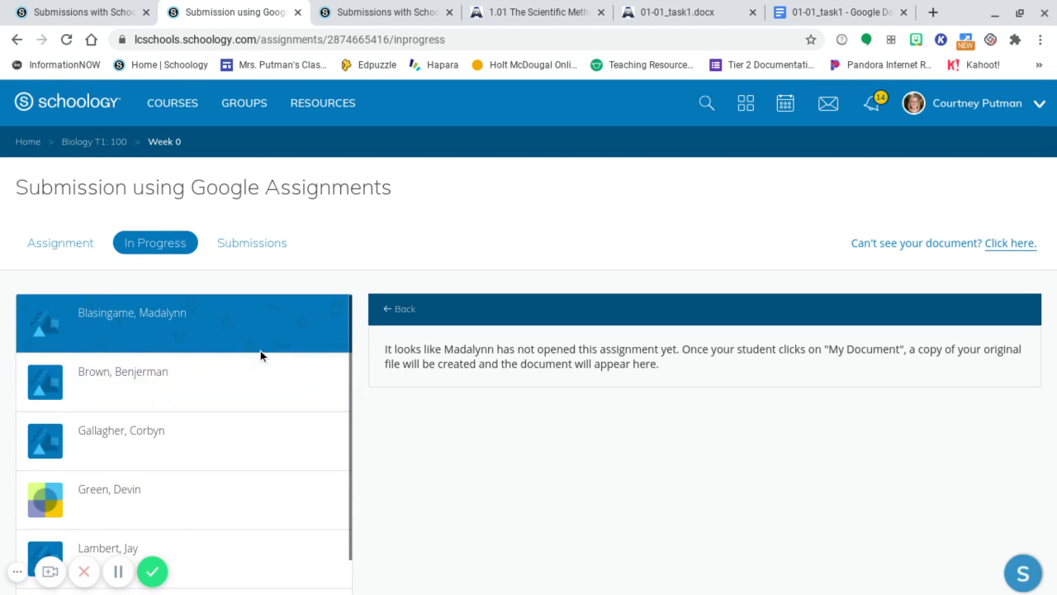
scroll(260, 353, down, 5)
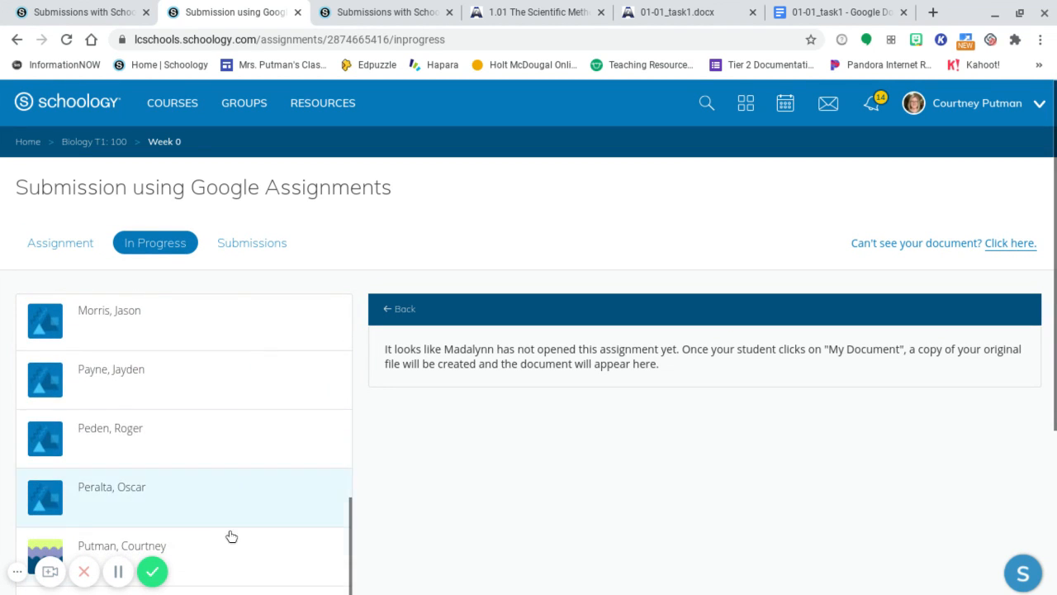
scroll(278, 453, up, 5)
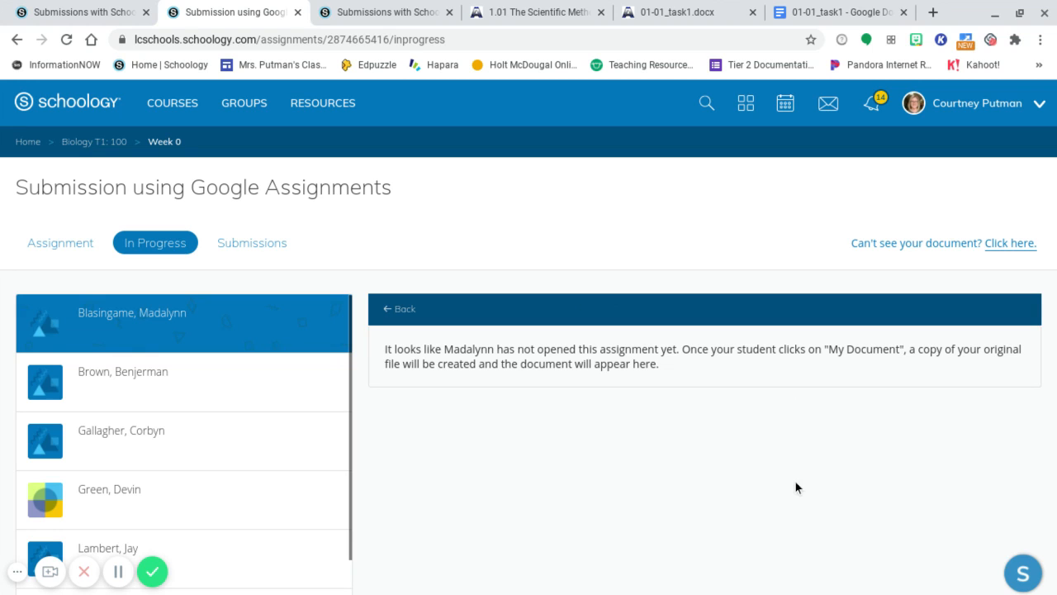
Step: View the submitted student work for Submission using Google Assignments
click(254, 245)
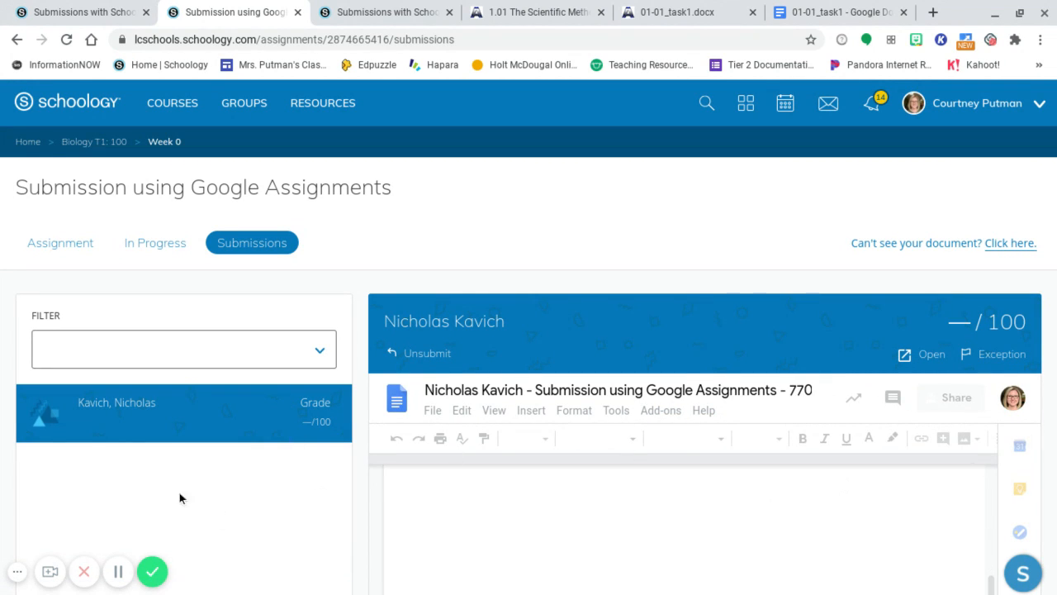
scroll(197, 432, down, 3)
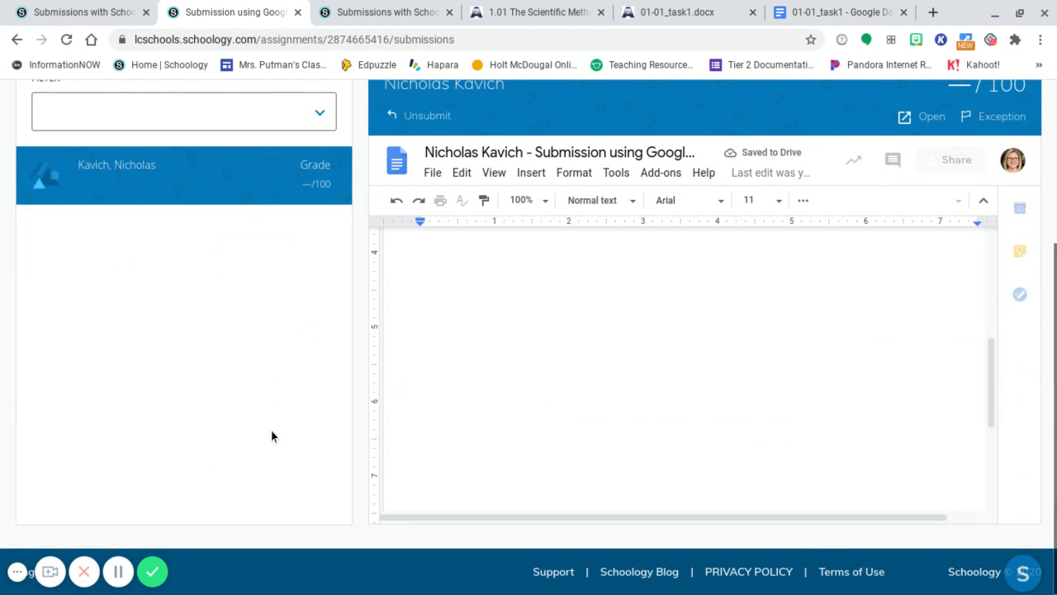
scroll(301, 475, up, 3)
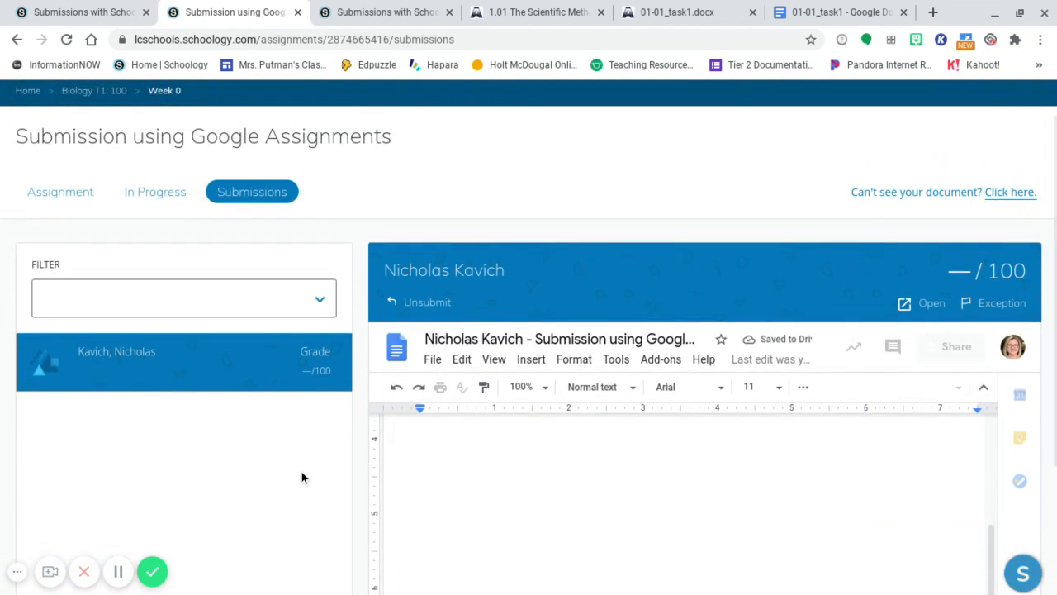
scroll(302, 476, up, 1)
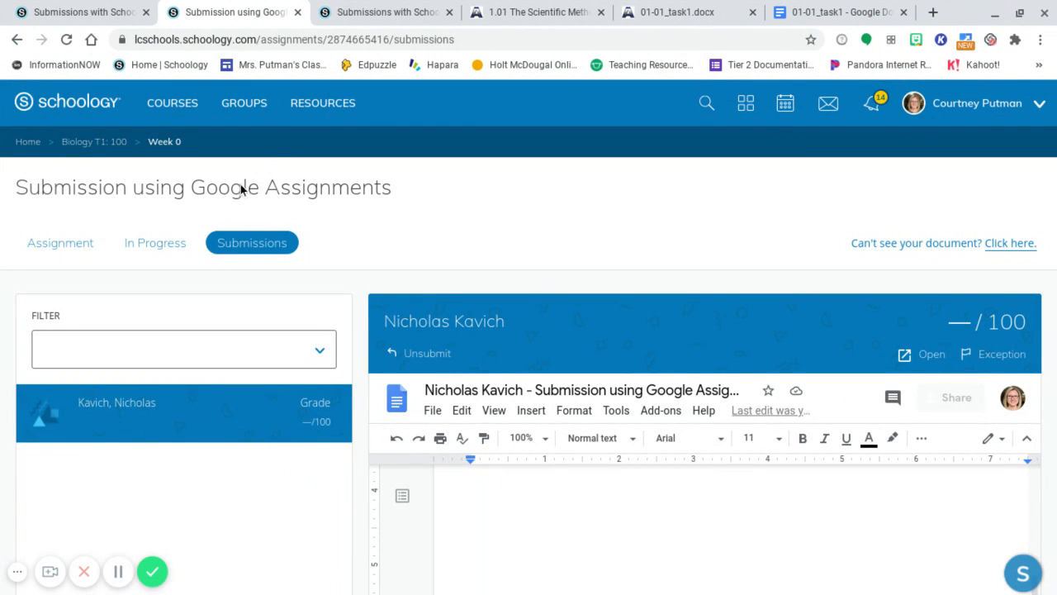
Step: Return to the Week 0 folder of the Biology T1: 100 course and look over its assignments
click(118, 143)
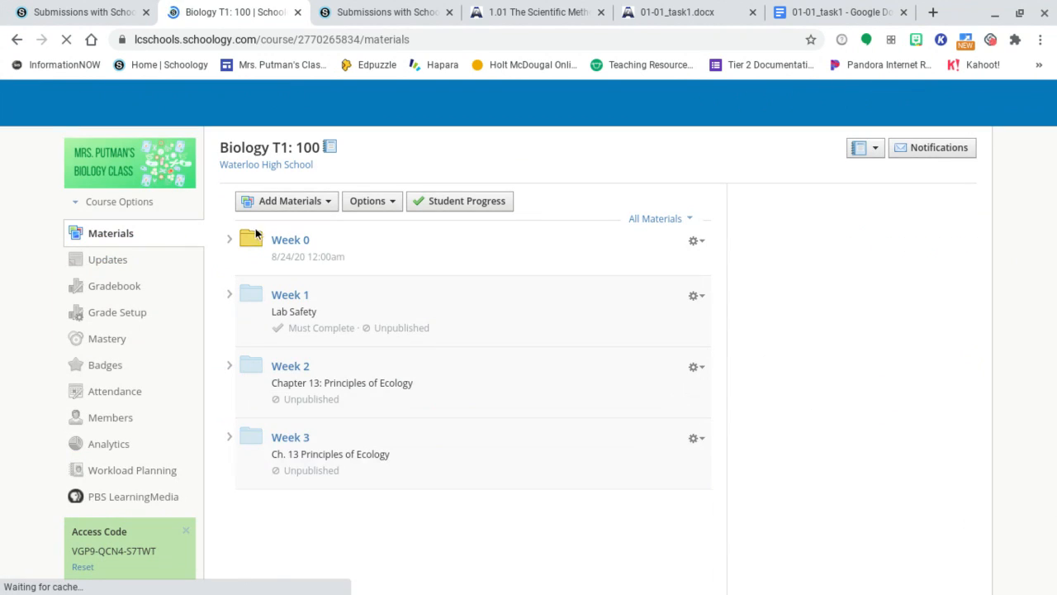
click(289, 242)
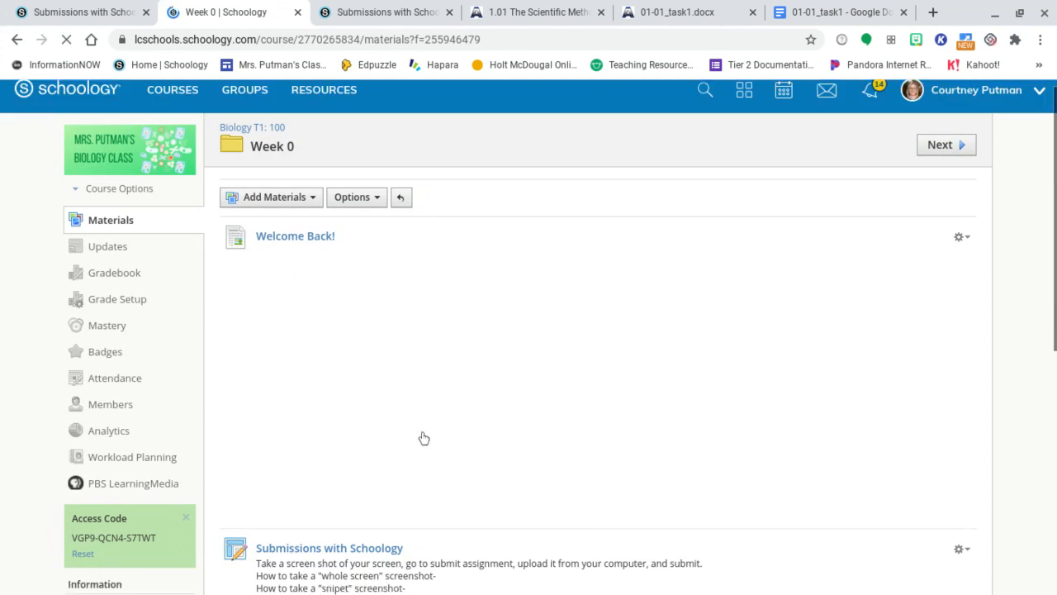
scroll(422, 437, down, 6)
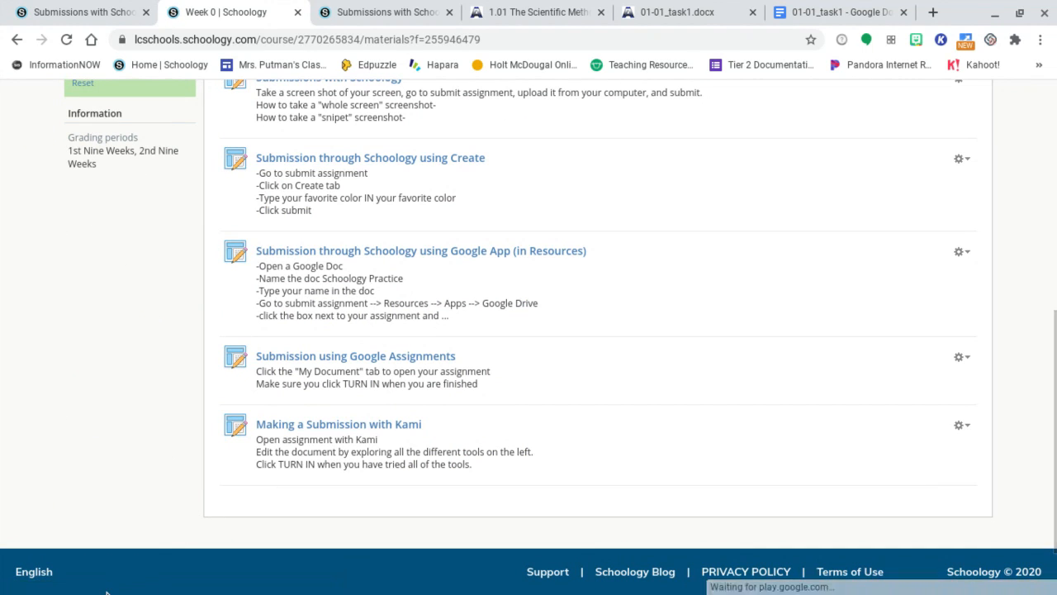
mouse_move(108, 588)
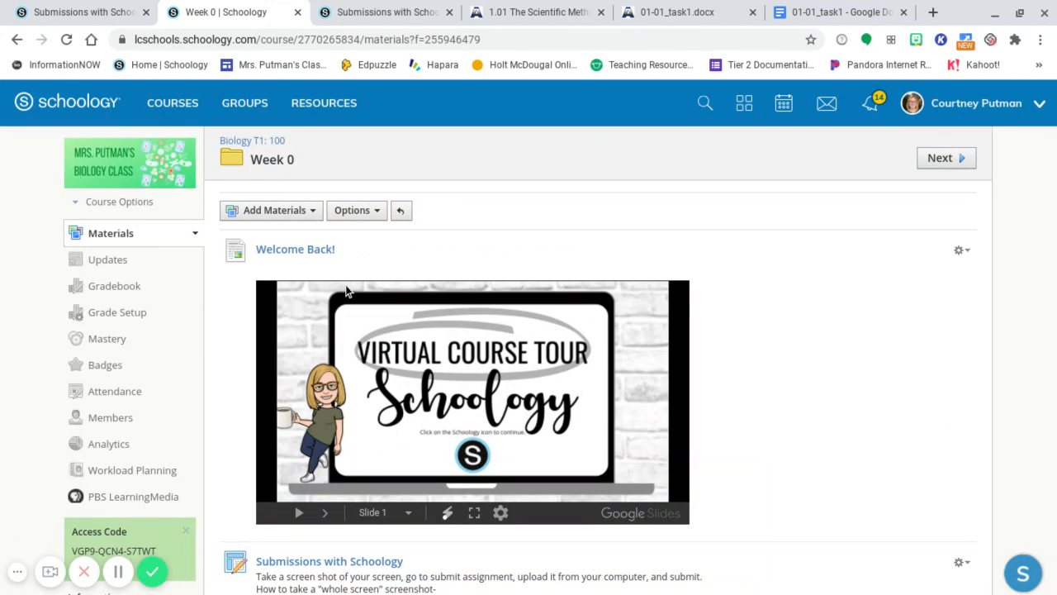
Step: Start a new assignment in Week 0 and check the Downloads files offered as attachments without attaching any
click(314, 213)
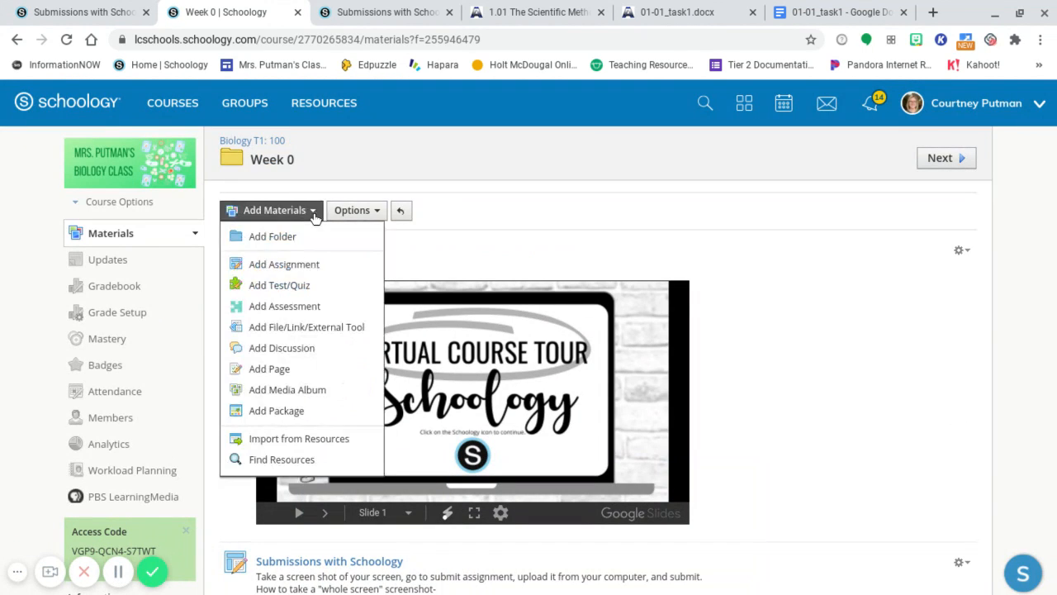
click(285, 265)
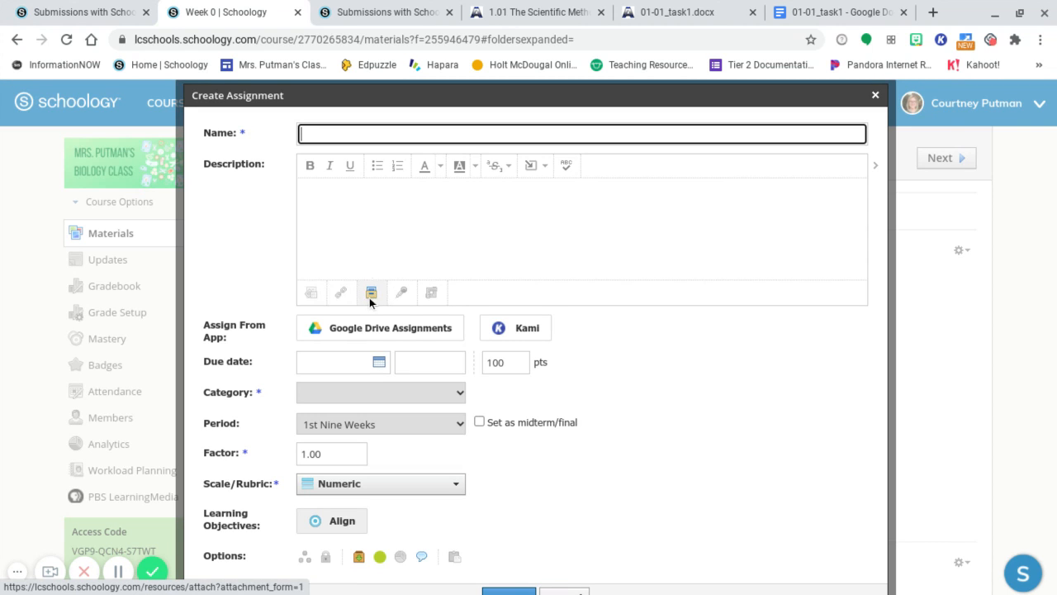
click(311, 294)
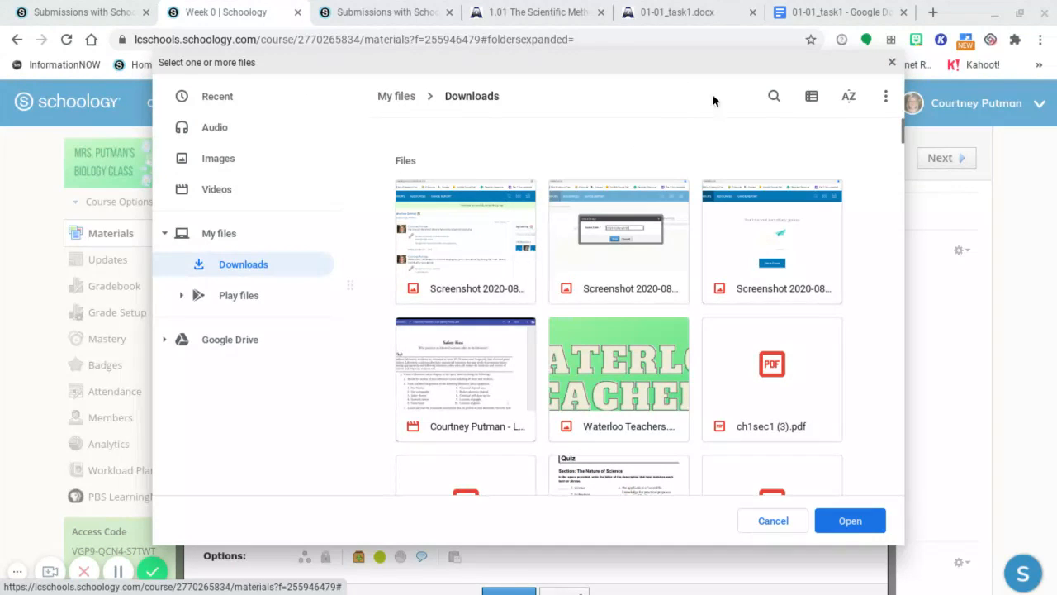
click(891, 64)
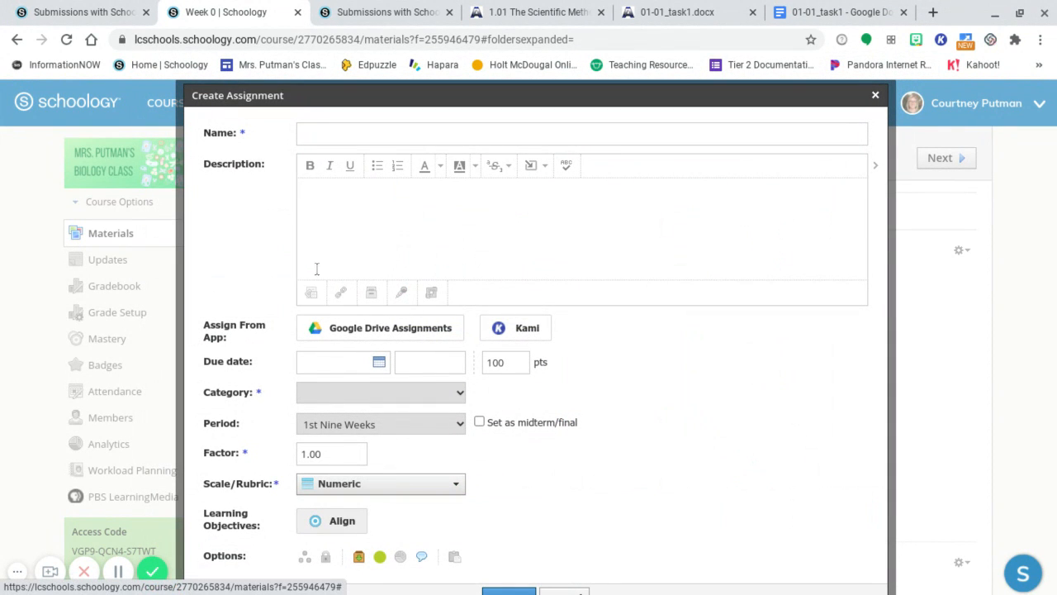
Step: Check the PDFs and My Drive files offered for a Kami assignment without choosing any, and discard the new assignment
mouse_move(532, 338)
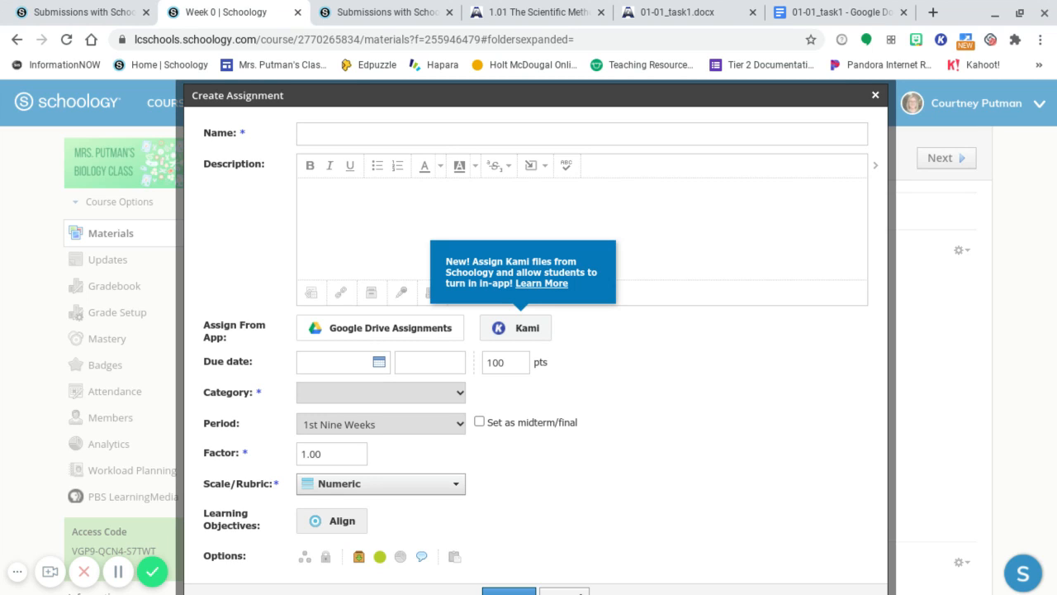
click(538, 333)
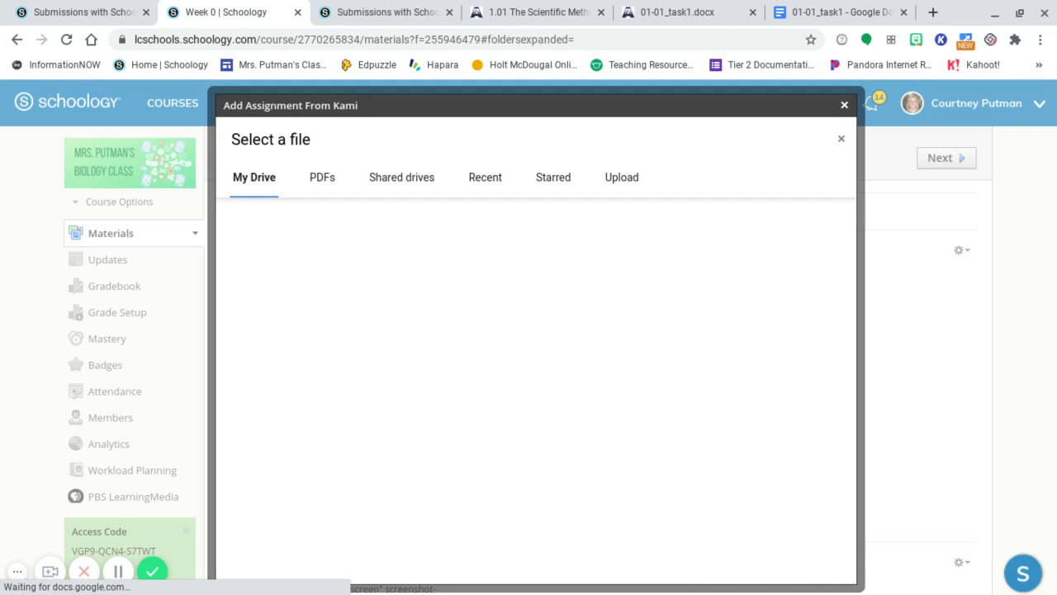
click(324, 182)
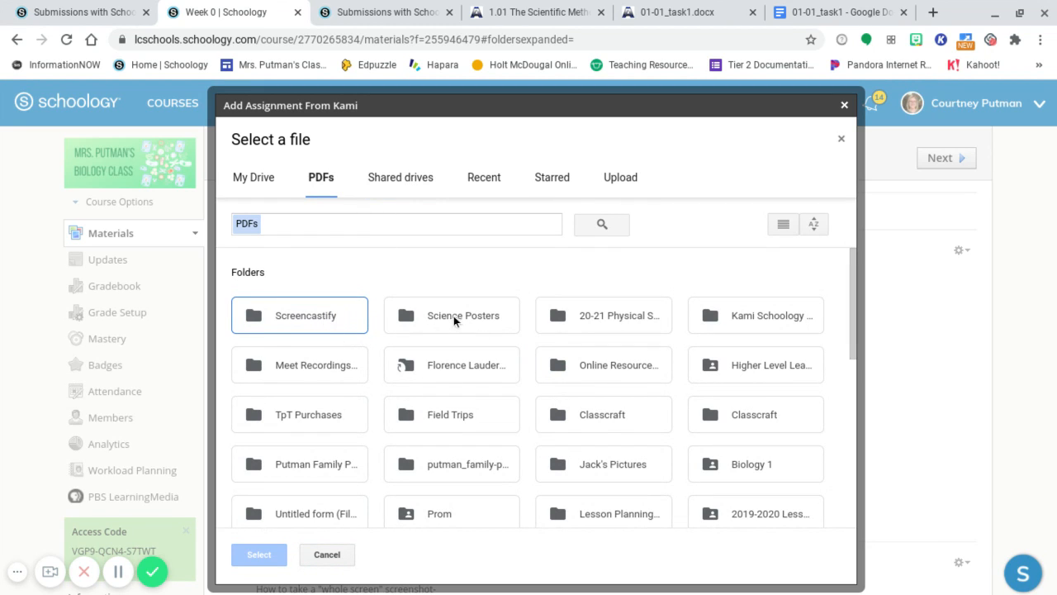
click(256, 180)
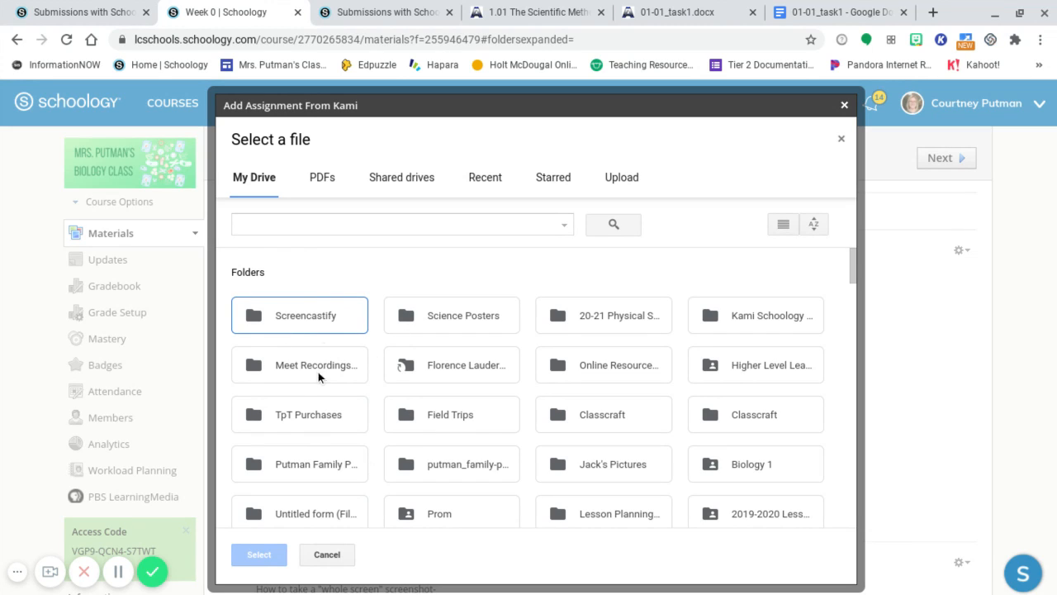
click(842, 140)
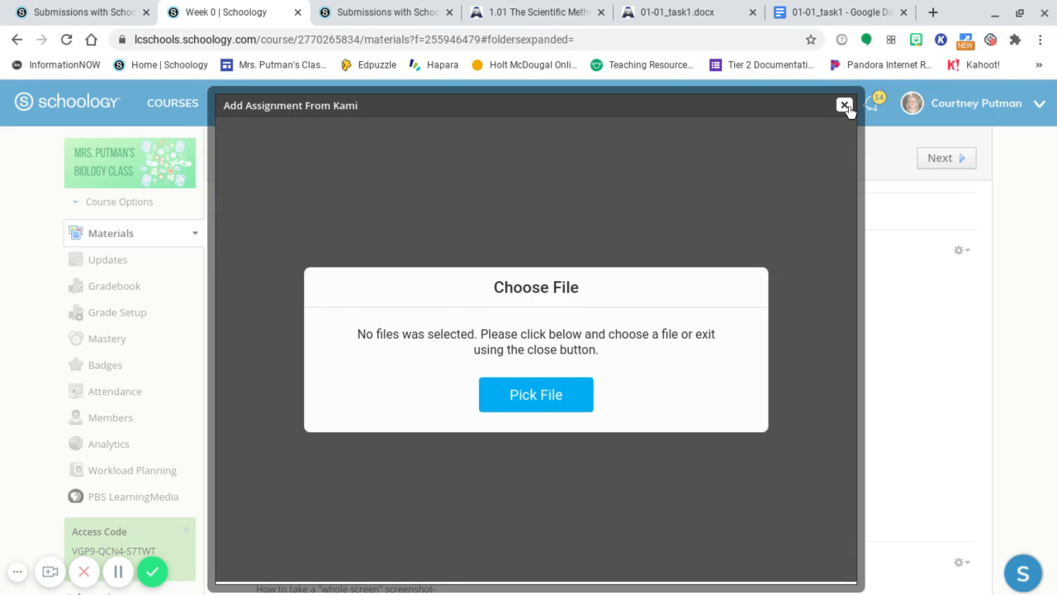
click(844, 106)
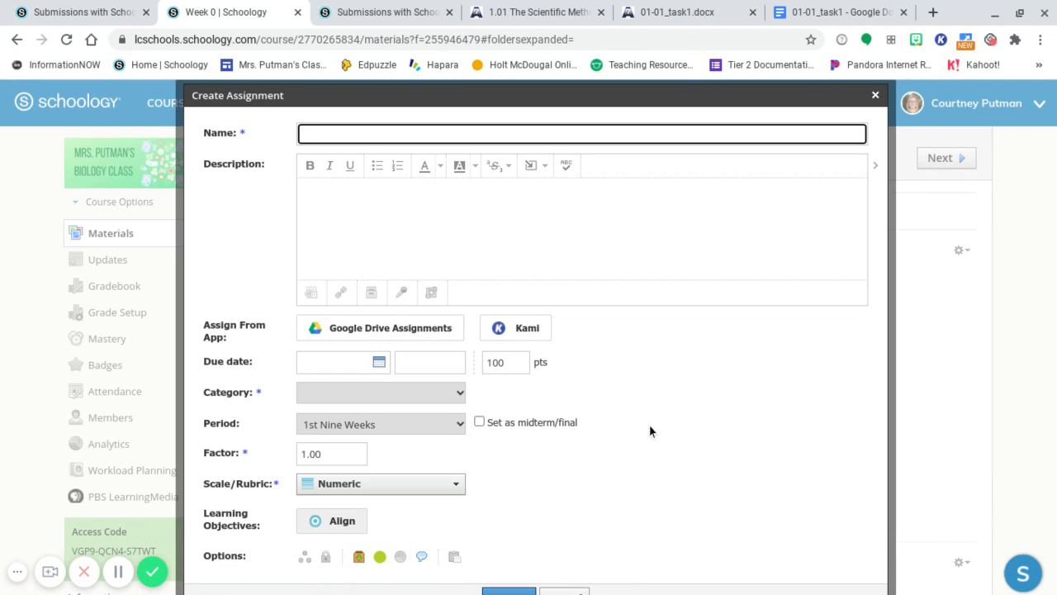
scroll(651, 428, down, 3)
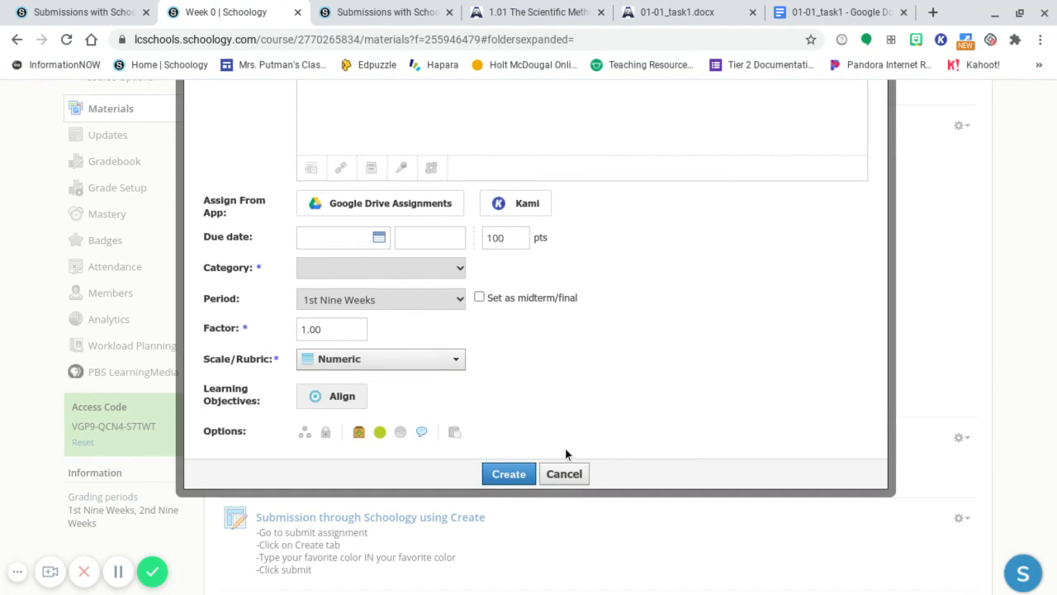
click(564, 474)
Step: Open Submission through Schoology using Create from Week 0 and move on to the Making a Submission with Kami assignment
click(401, 521)
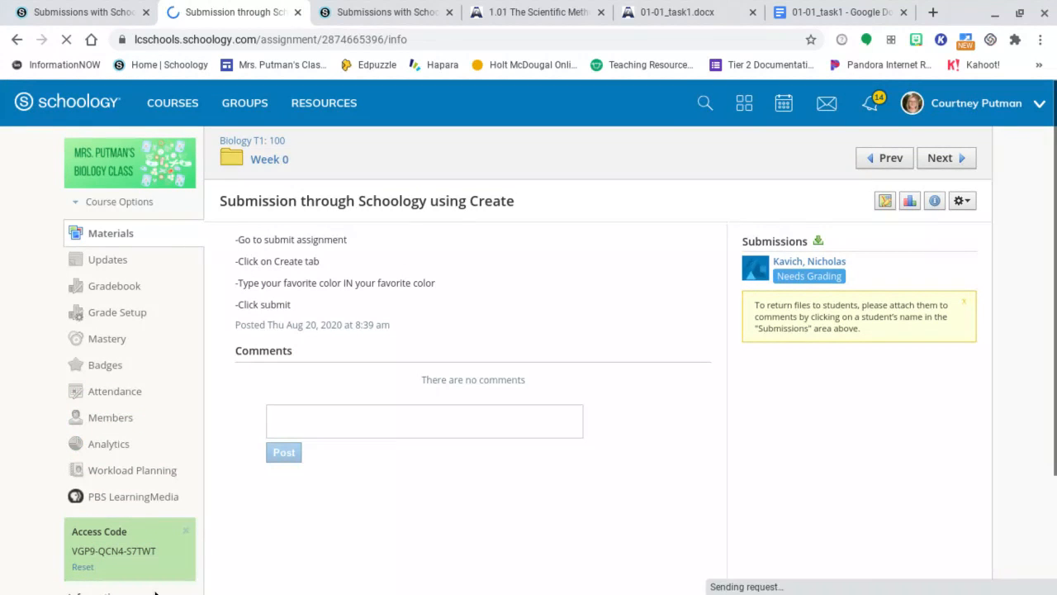
click(118, 572)
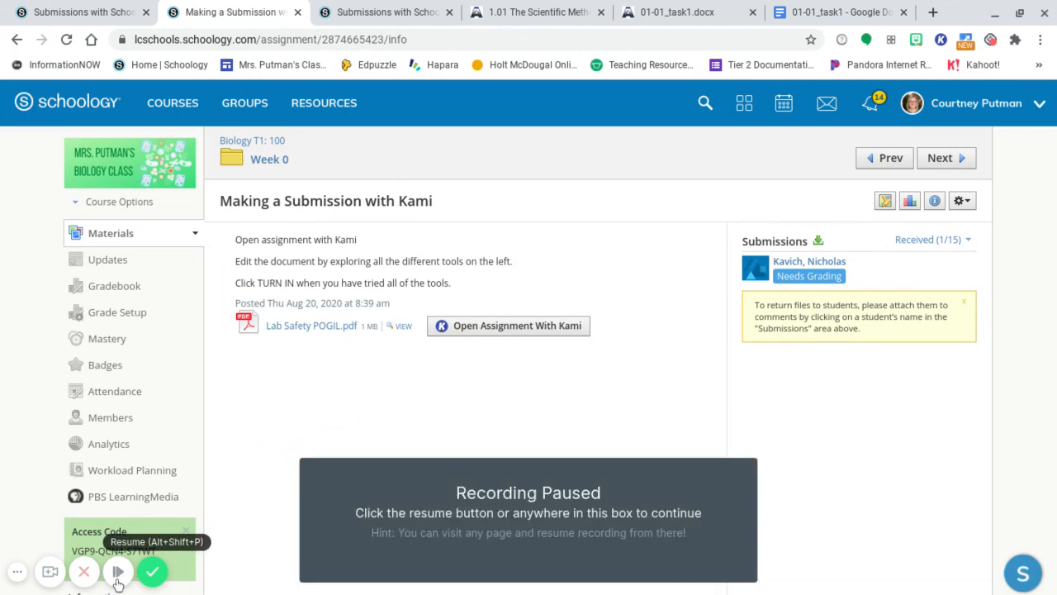
click(118, 572)
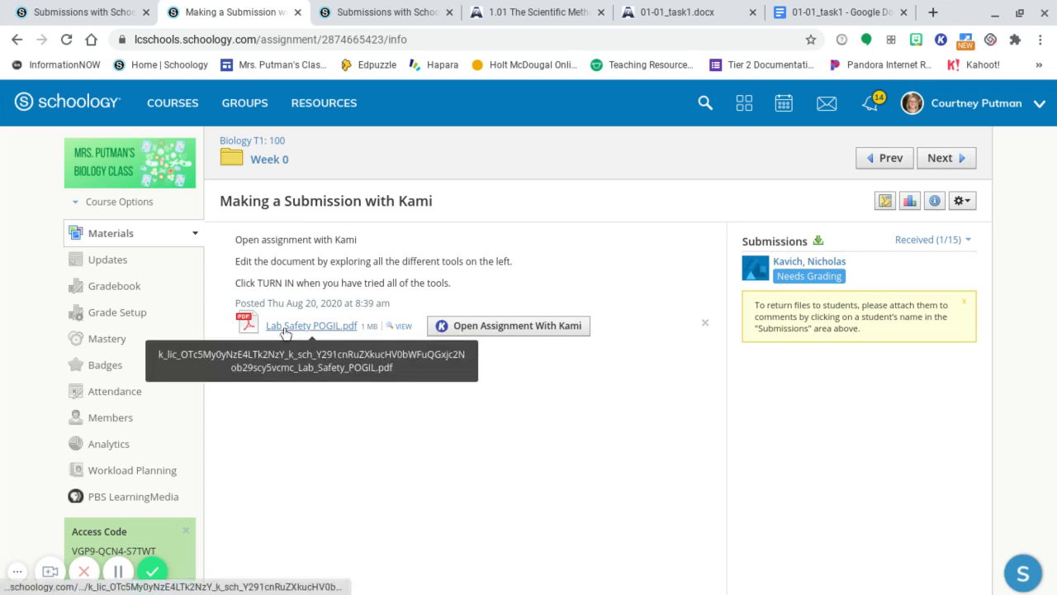
Step: Open Lab Safety POGIL.pdf with Kami, decline text recognition, and look over the document alongside the Schoology assignment page
click(510, 329)
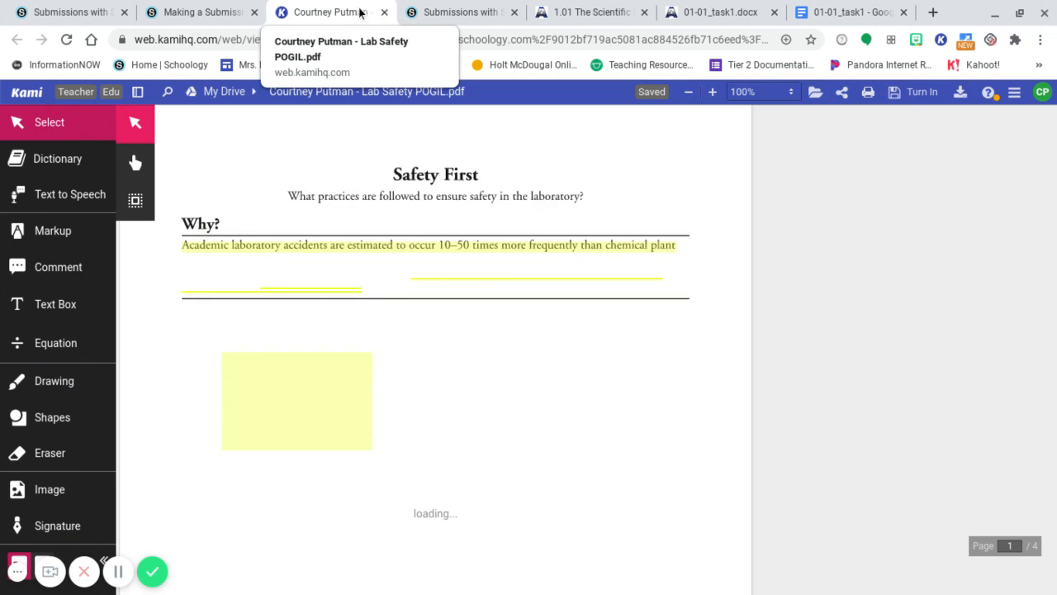
click(222, 13)
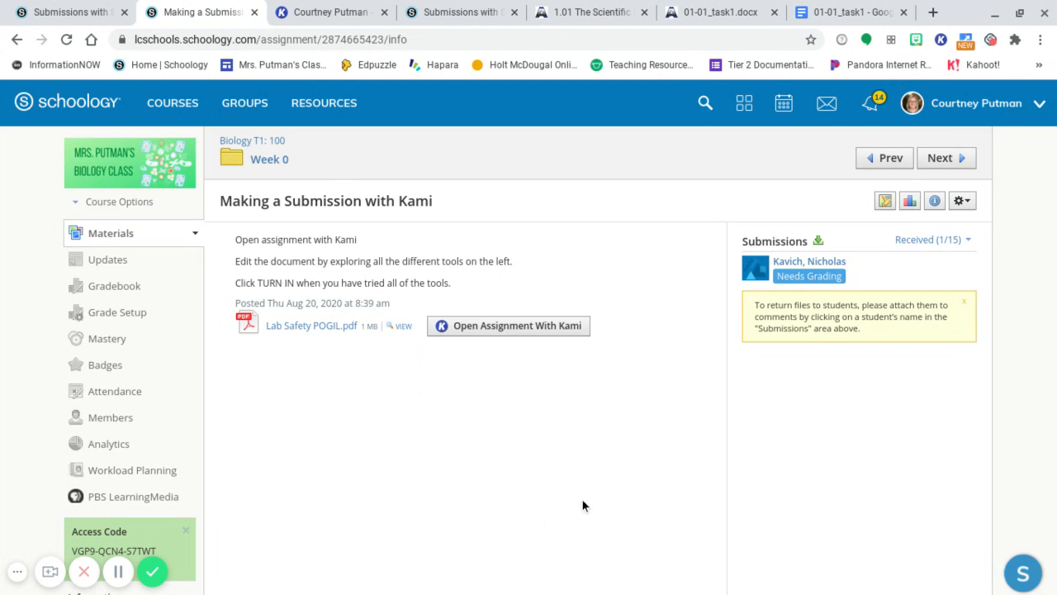
click(329, 12)
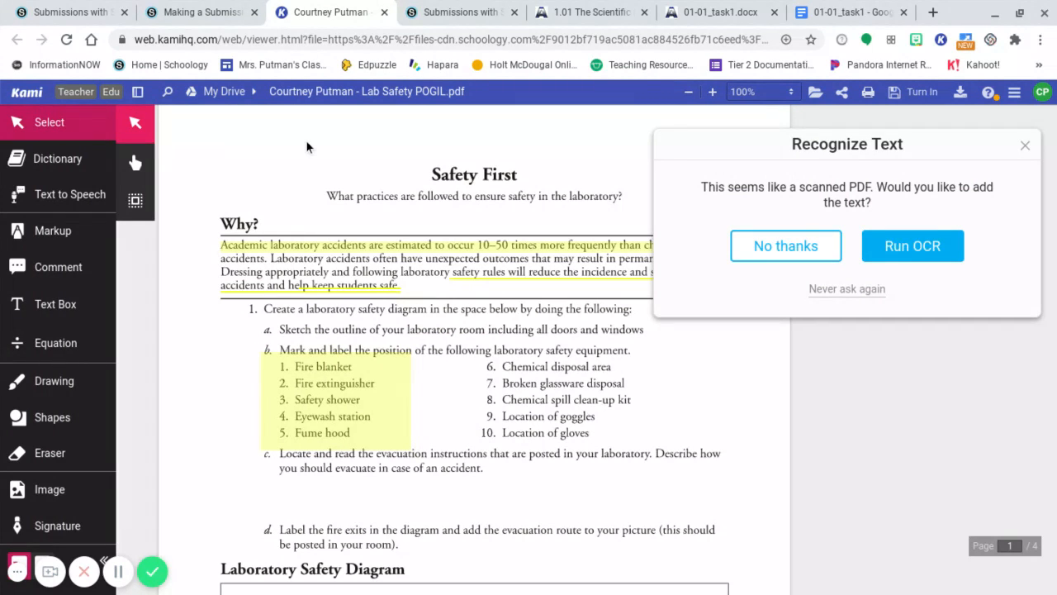
click(198, 12)
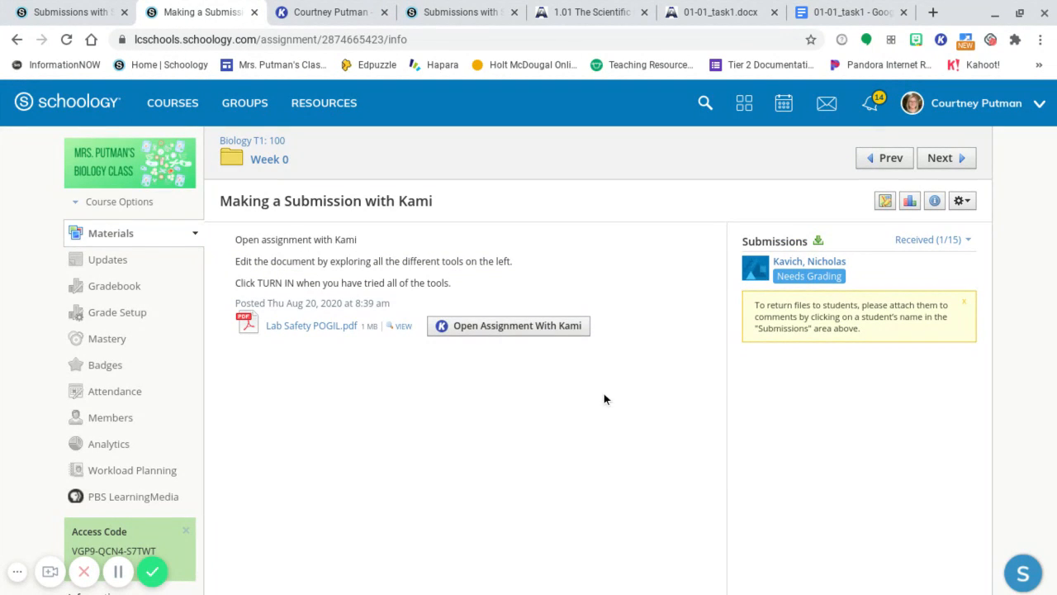
click(320, 14)
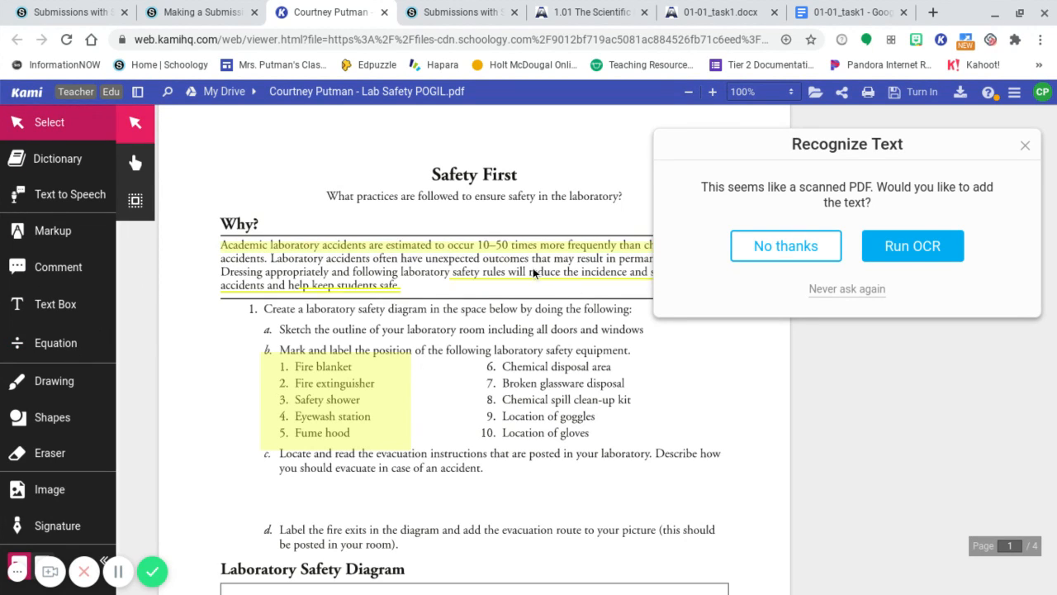
click(1025, 144)
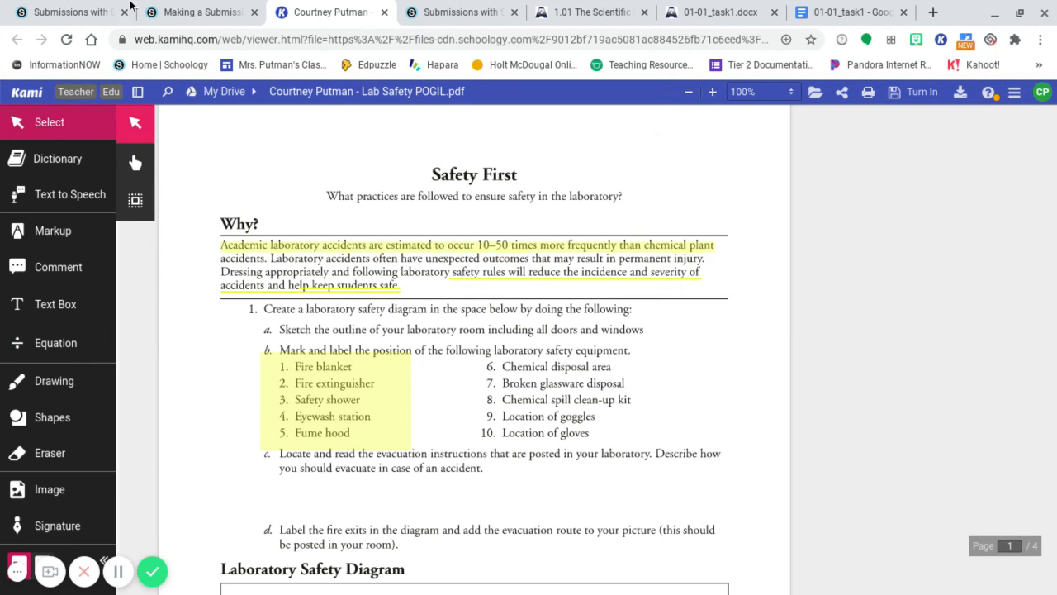
click(204, 15)
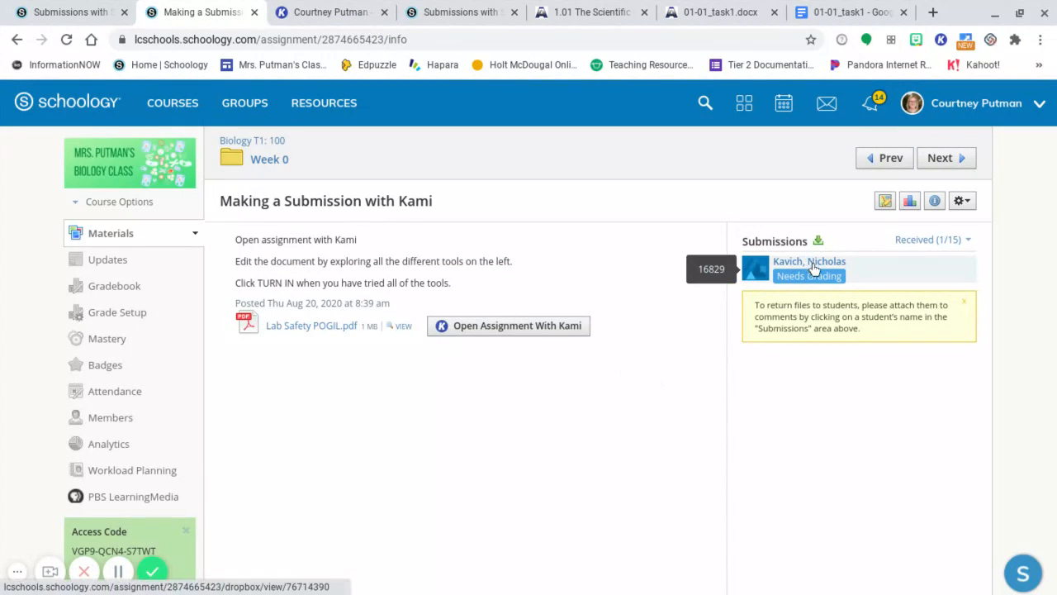
click(319, 11)
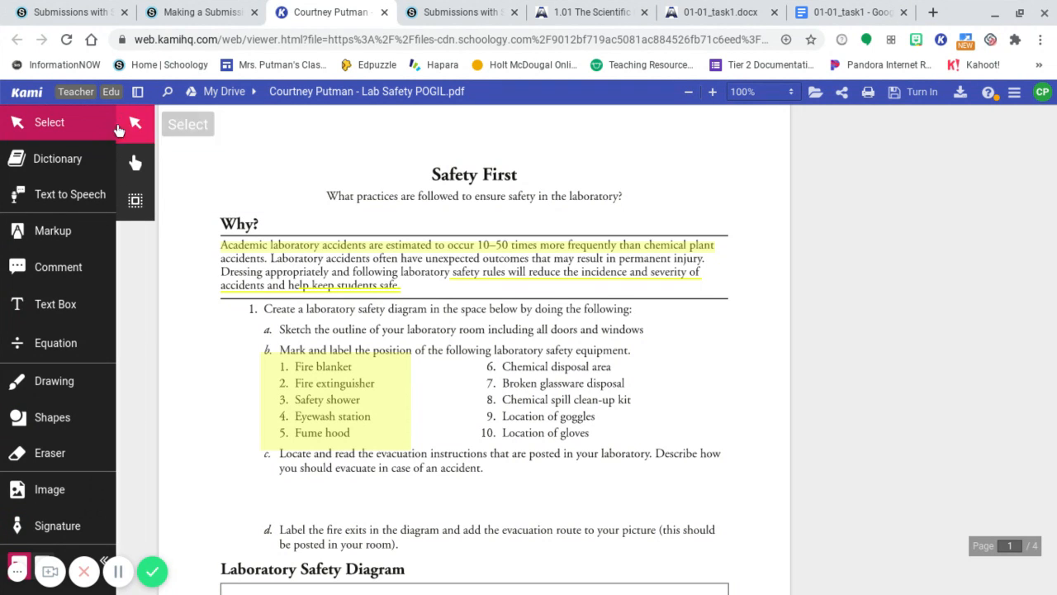
click(176, 8)
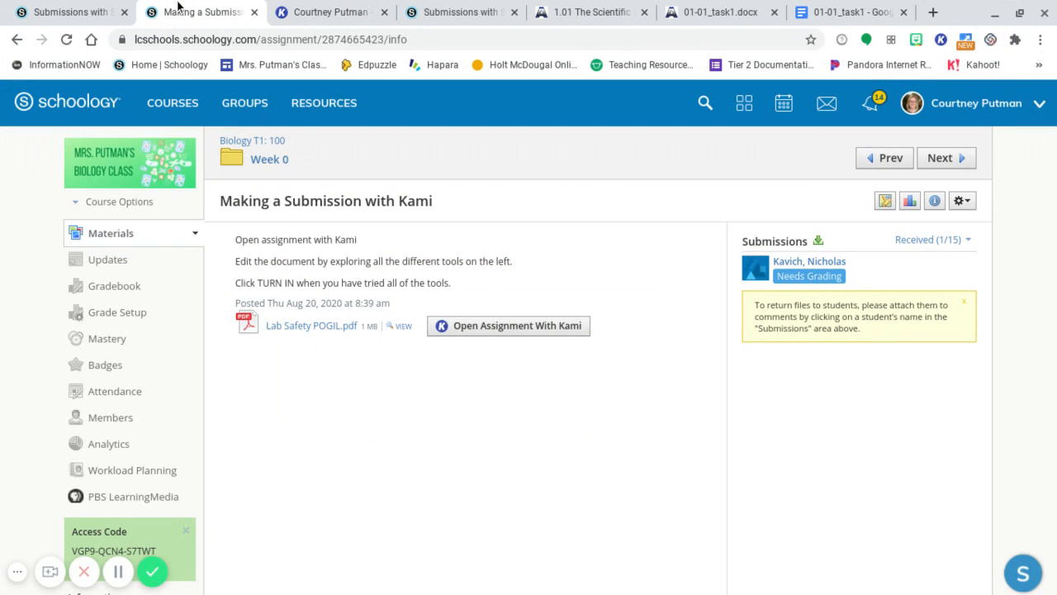
Step: View the student's submitted Lab Safety POGIL.pdf, look through its first page and grading options, and close the submission
click(871, 277)
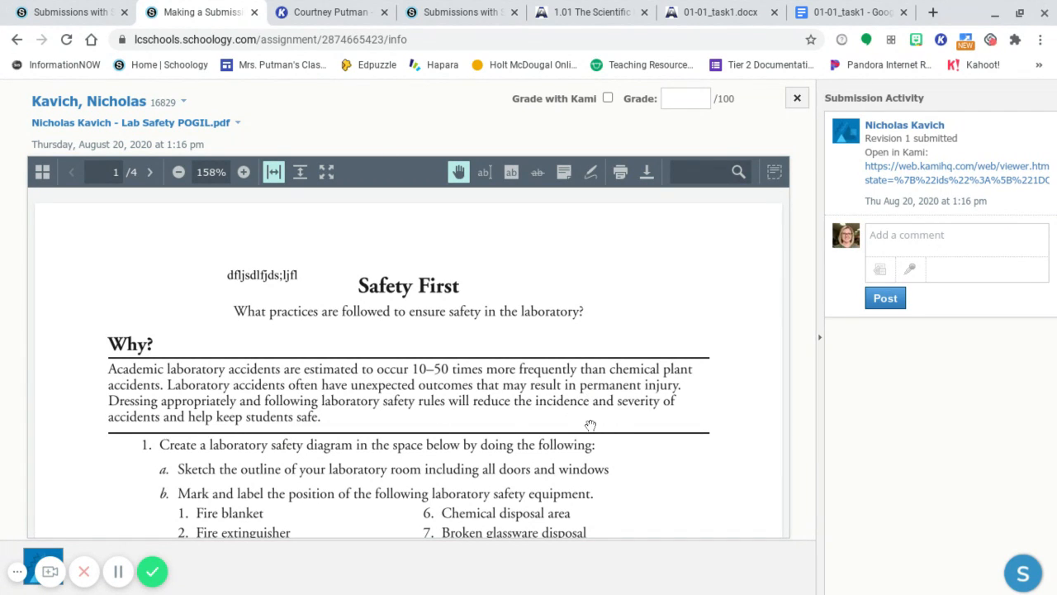
scroll(590, 425, down, 3)
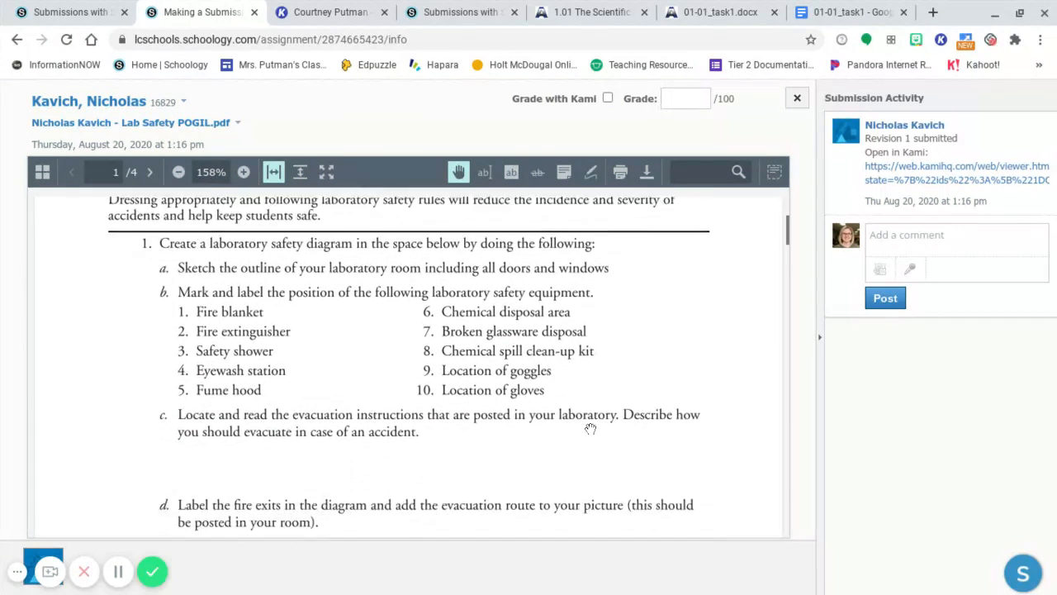
scroll(588, 426, down, 1)
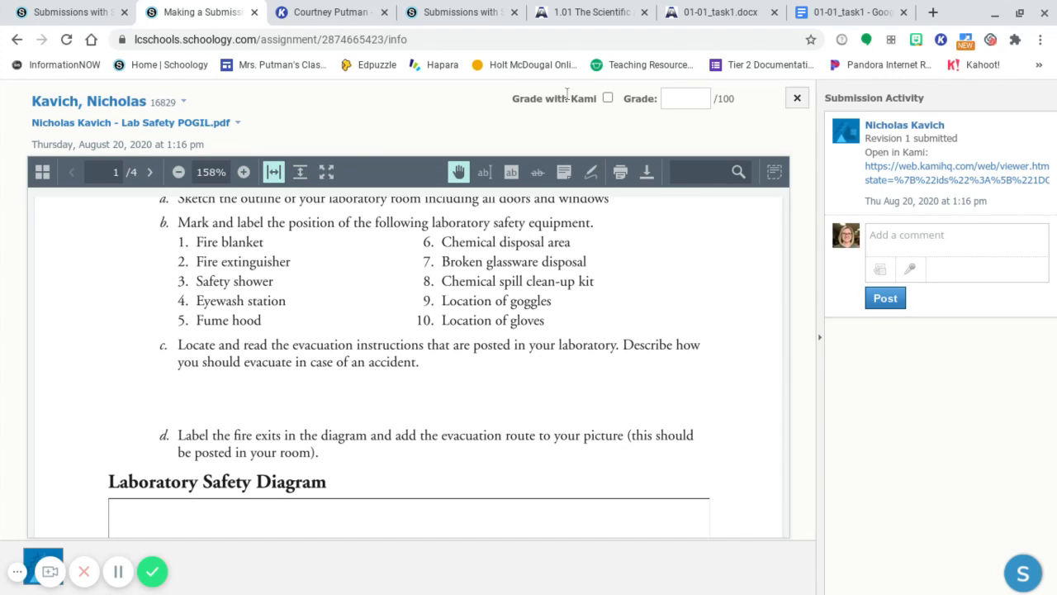
scroll(368, 422, up, 4)
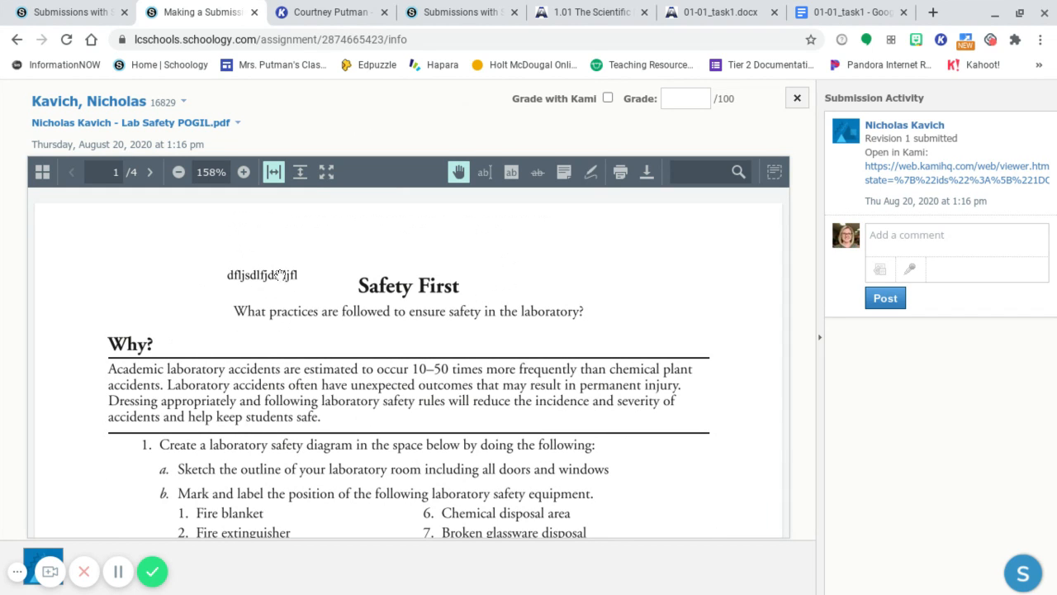
scroll(351, 339, down, 5)
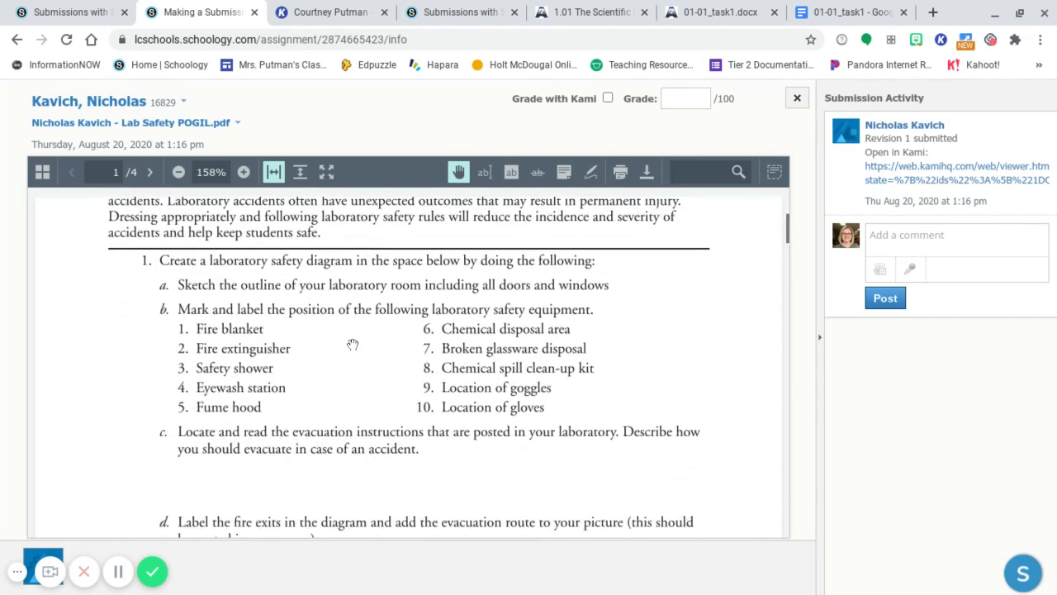
scroll(353, 344, down, 10)
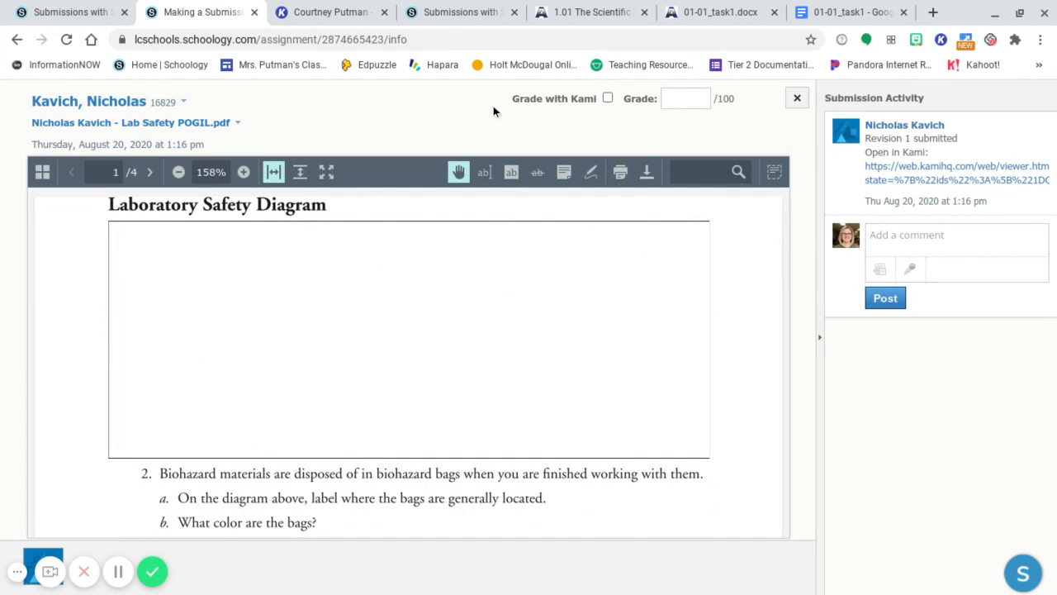
click(797, 99)
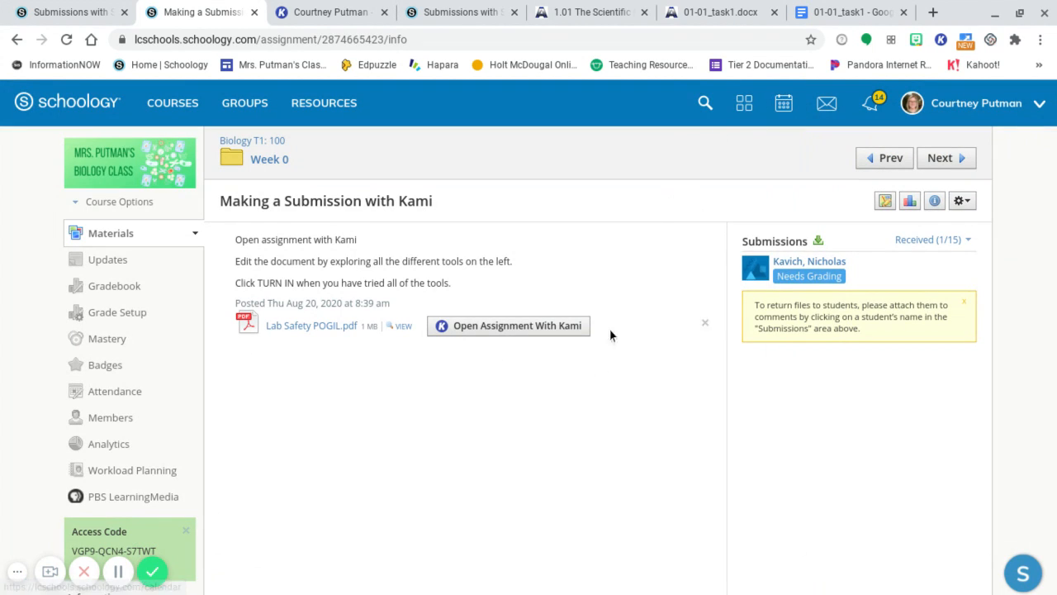